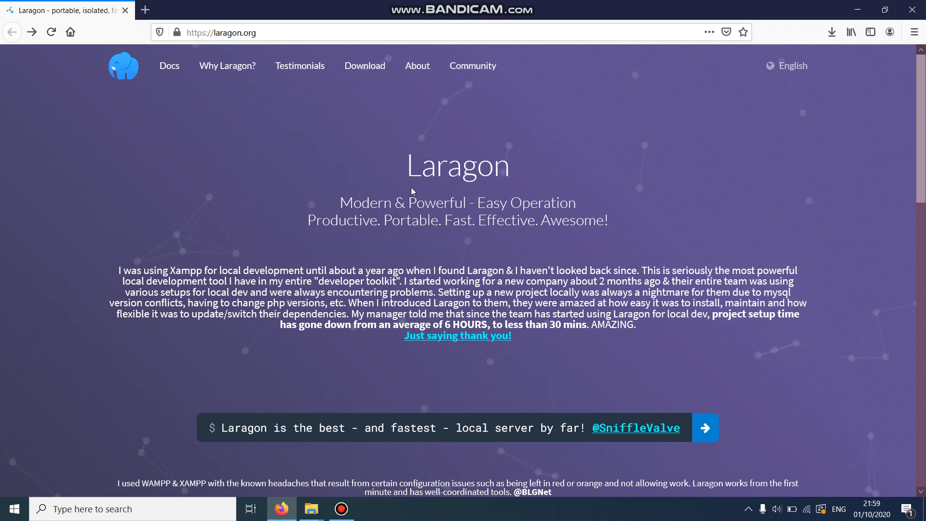
Step: Return to the Laragon download page and highlight the Laragon Full edition entry with its Apache, MySQL and PHP components
click(34, 33)
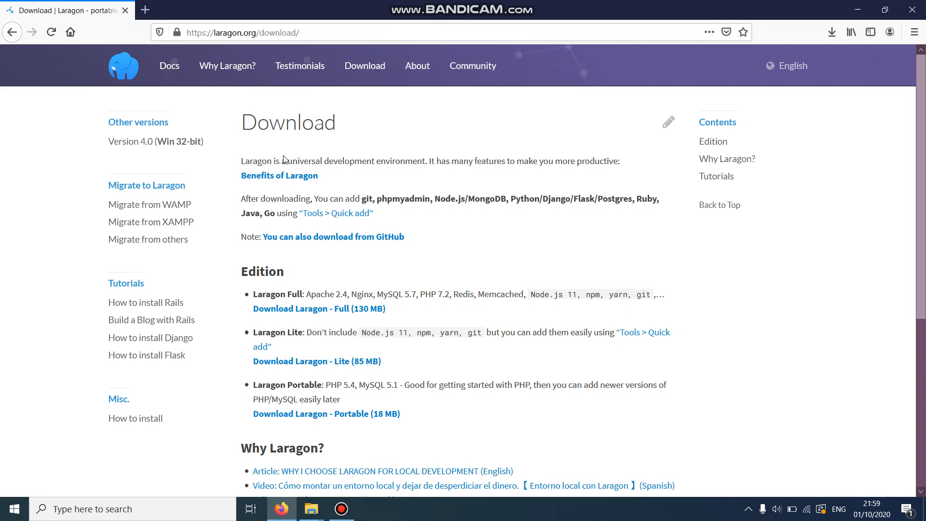
drag(231, 273, 387, 311)
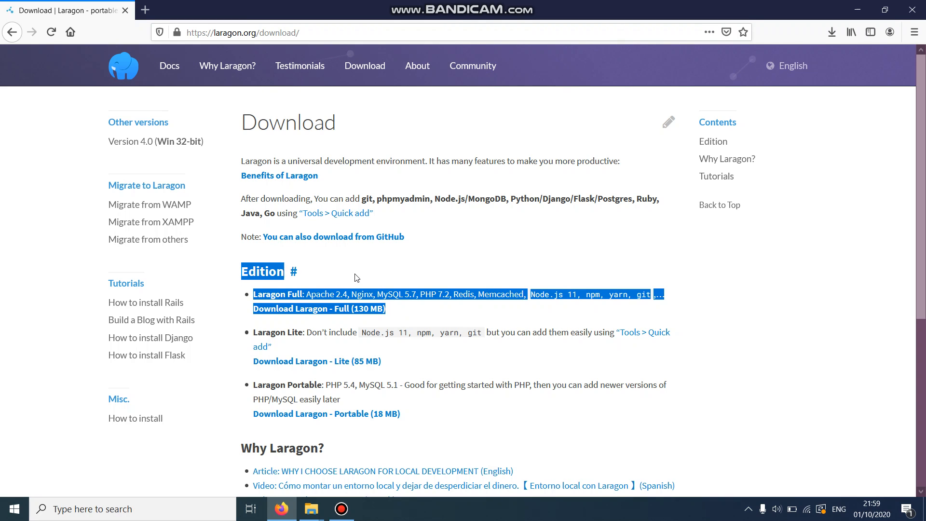
click(340, 272)
double_click(322, 295)
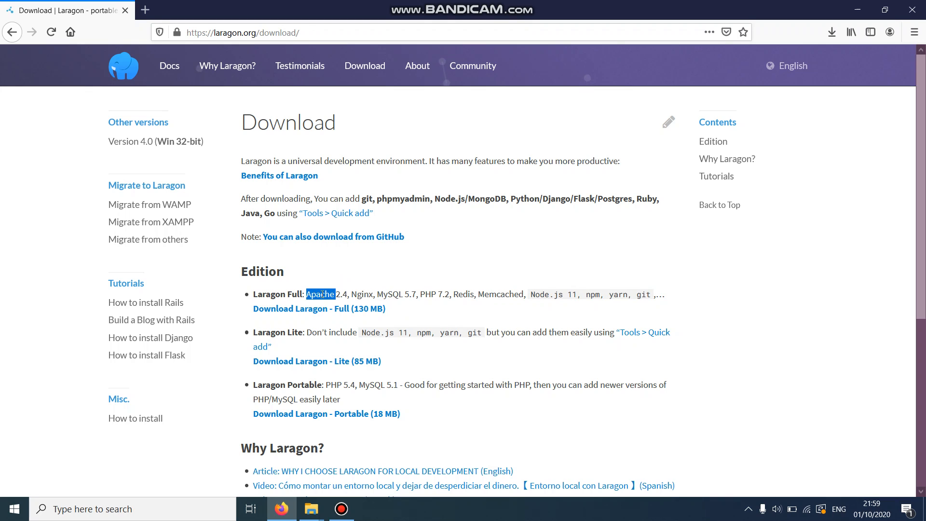
double_click(389, 295)
double_click(429, 294)
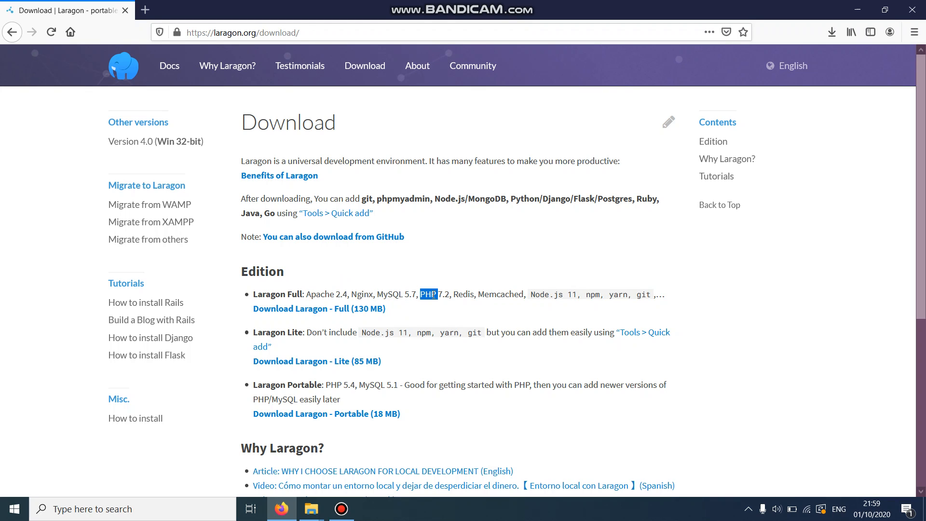
drag(424, 313, 247, 292)
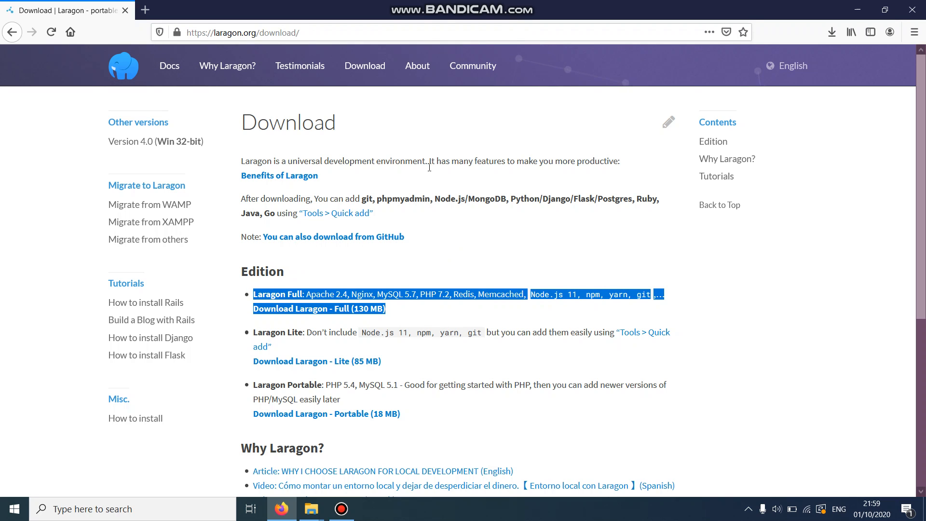
Step: Switch to the Laragon application by searching for it in Windows, and start all of its services
click(169, 509)
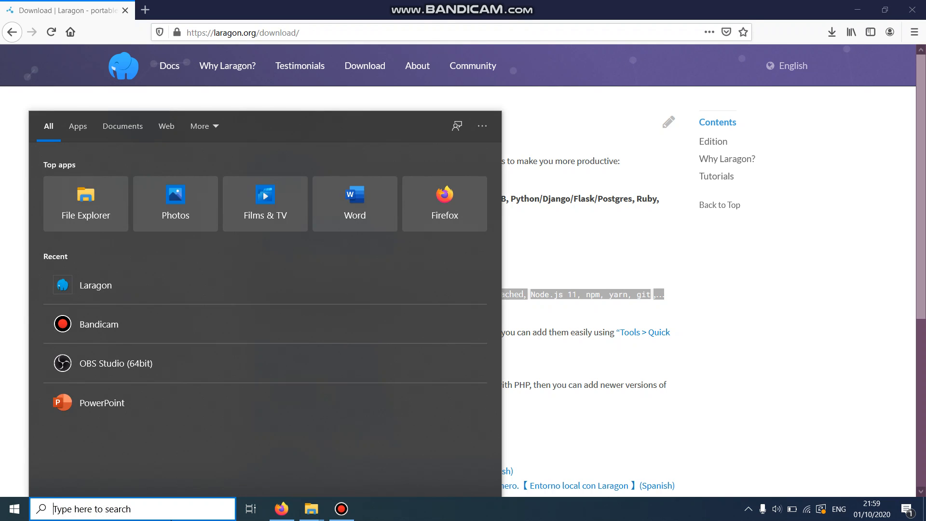
text(la)
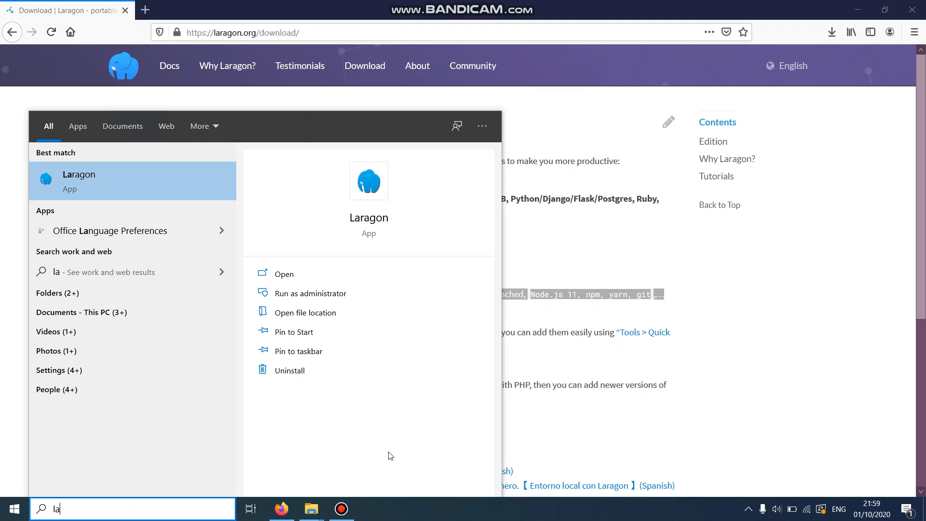
click(381, 222)
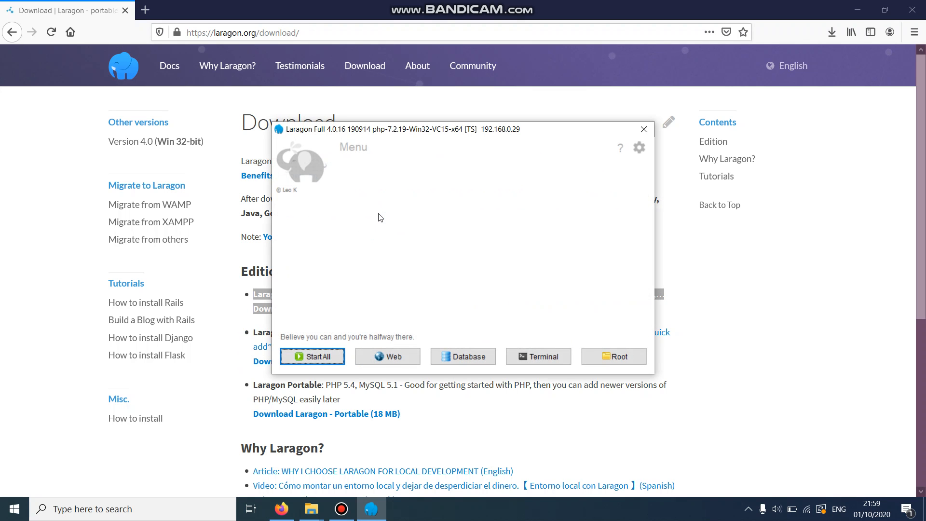
click(311, 356)
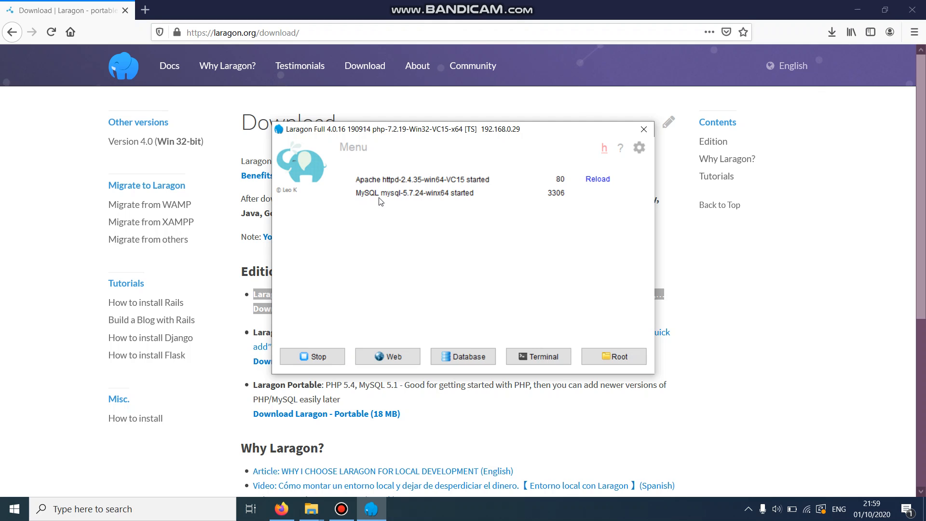
Step: Open Laragon's database session manager to view the connection settings, and cancel it without opening a session
click(482, 358)
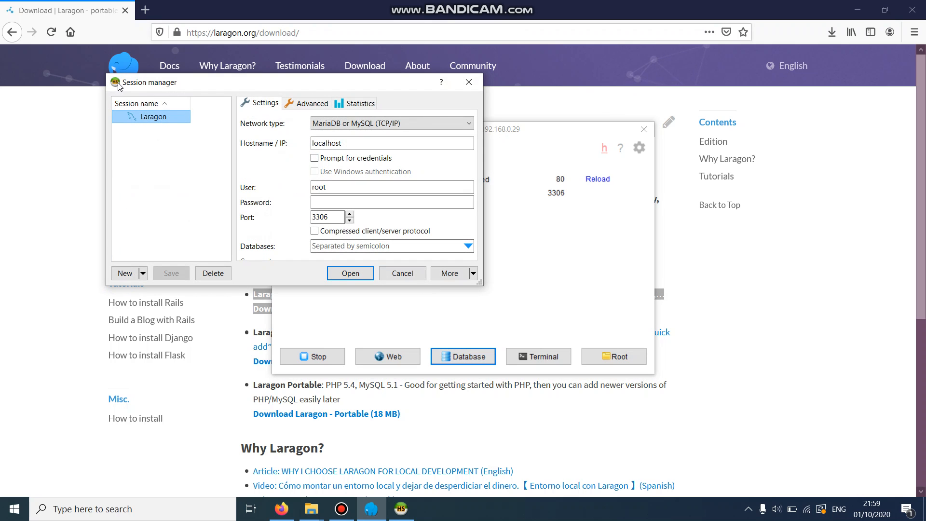
click(118, 86)
click(197, 77)
click(406, 277)
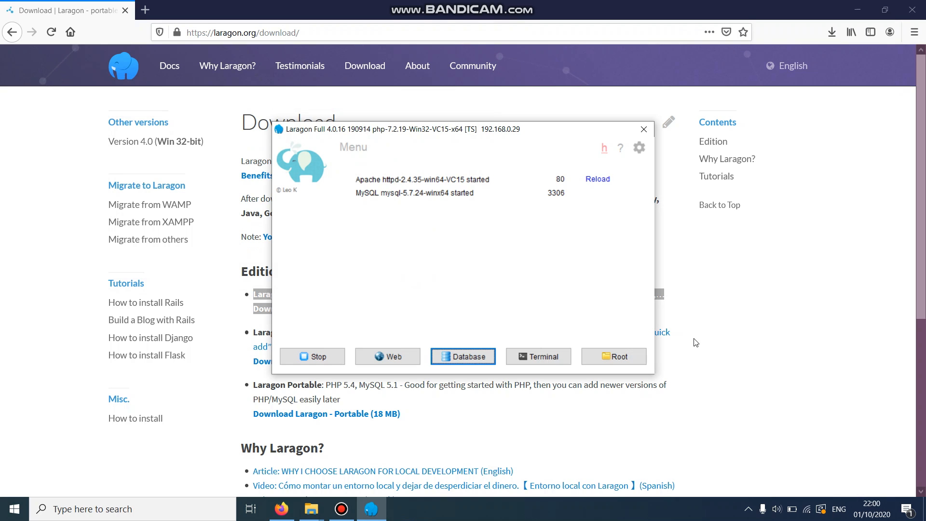
Step: Try to open phpMyAdmin from Laragon's MySQL options in the system tray
drag(364, 135, 336, 126)
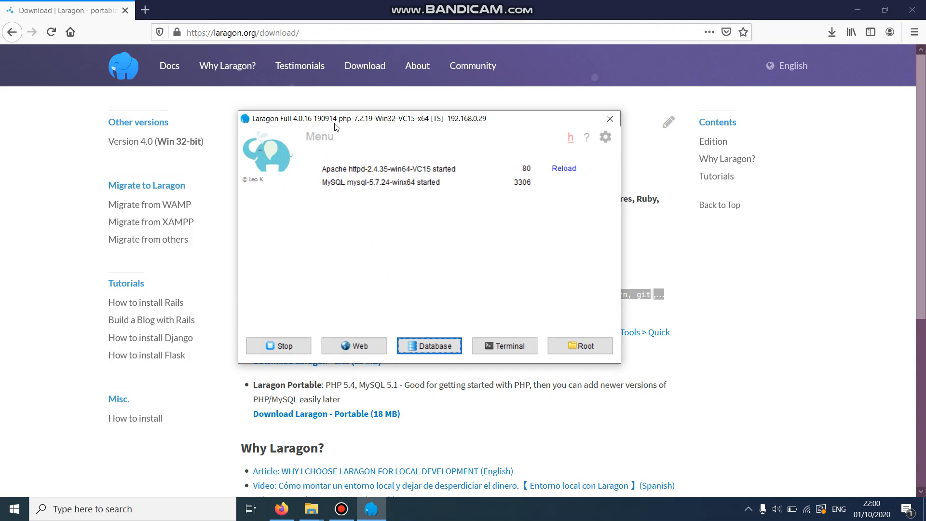
click(748, 509)
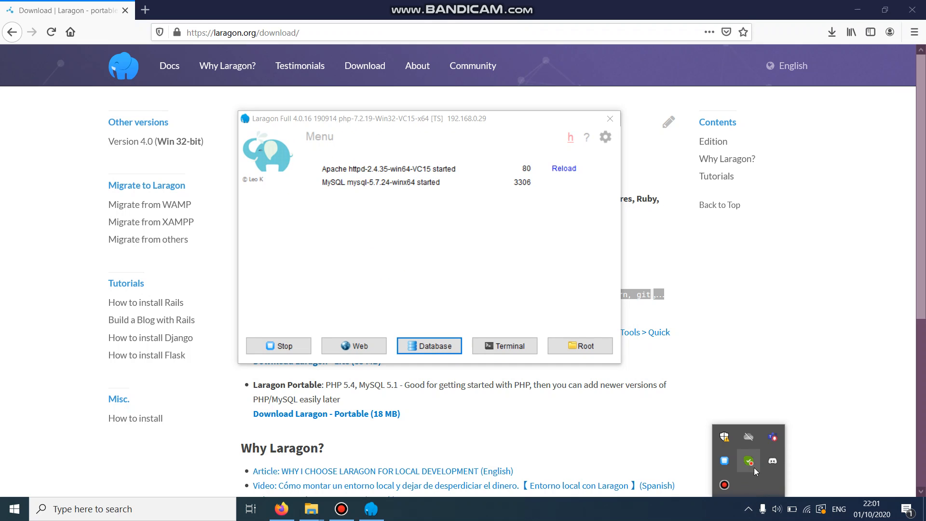
right_click(728, 460)
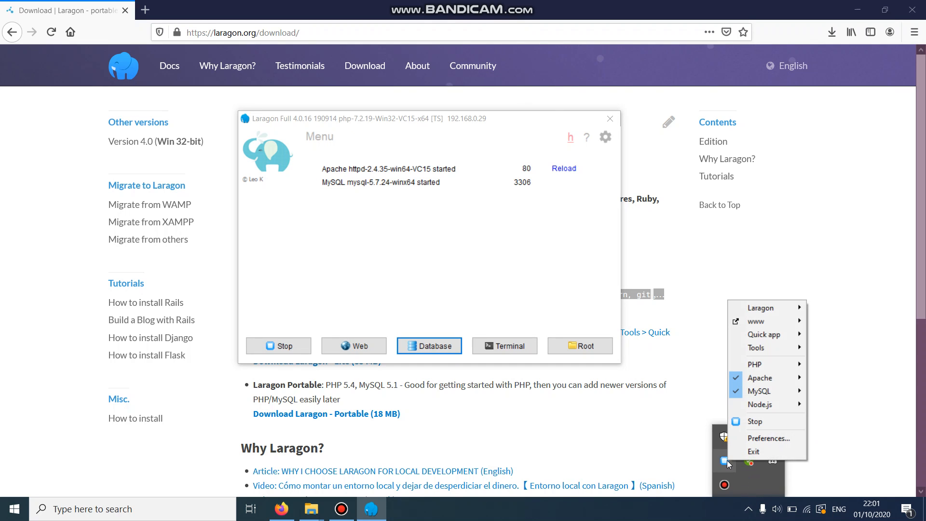
mouse_move(760, 363)
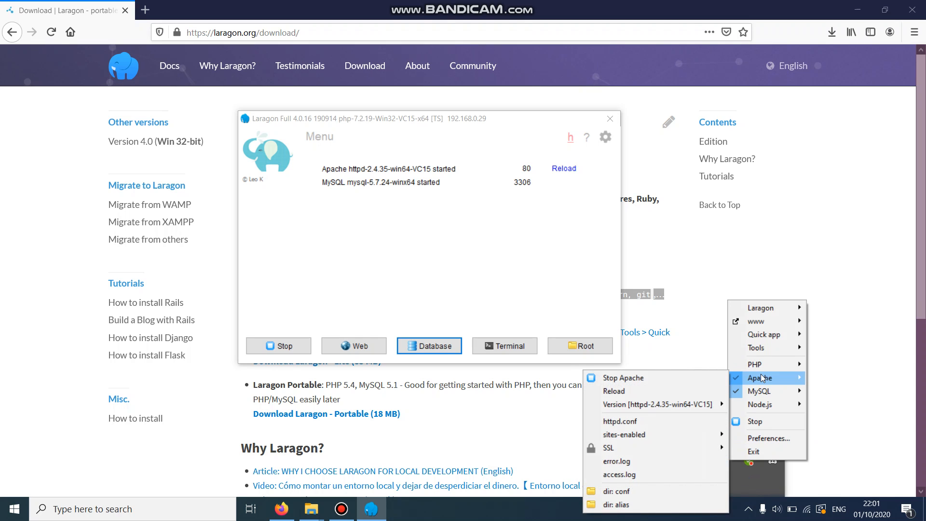
mouse_move(760, 386)
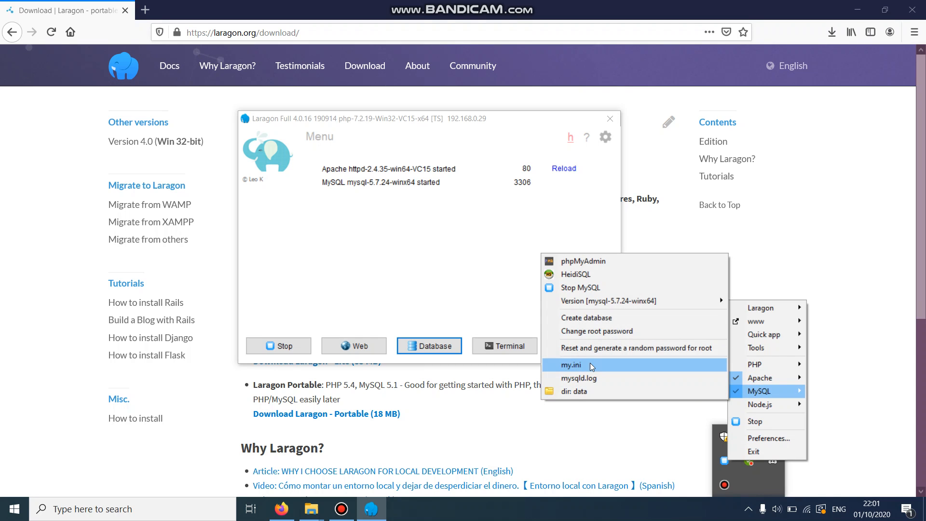
click(582, 262)
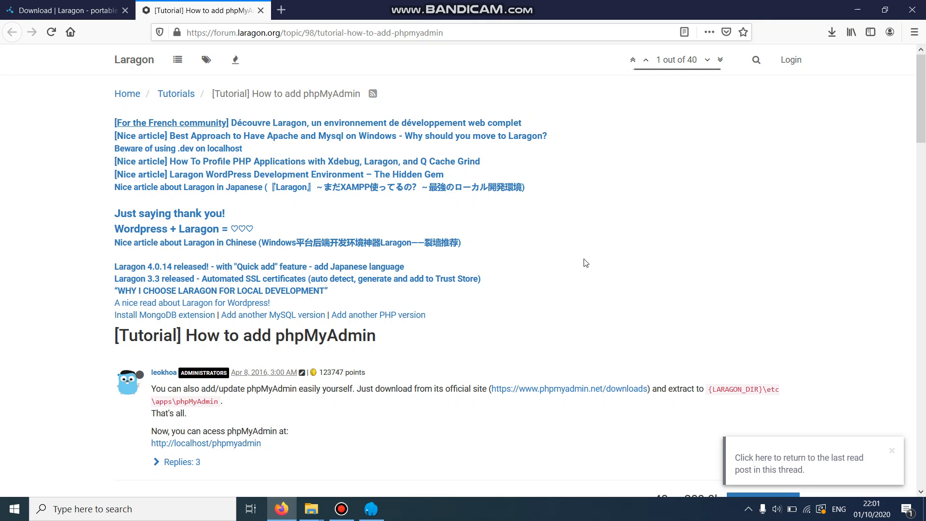
Step: Look through the forum tutorial on adding phpMyAdmin and close its browser tab
scroll(586, 263, down, 10)
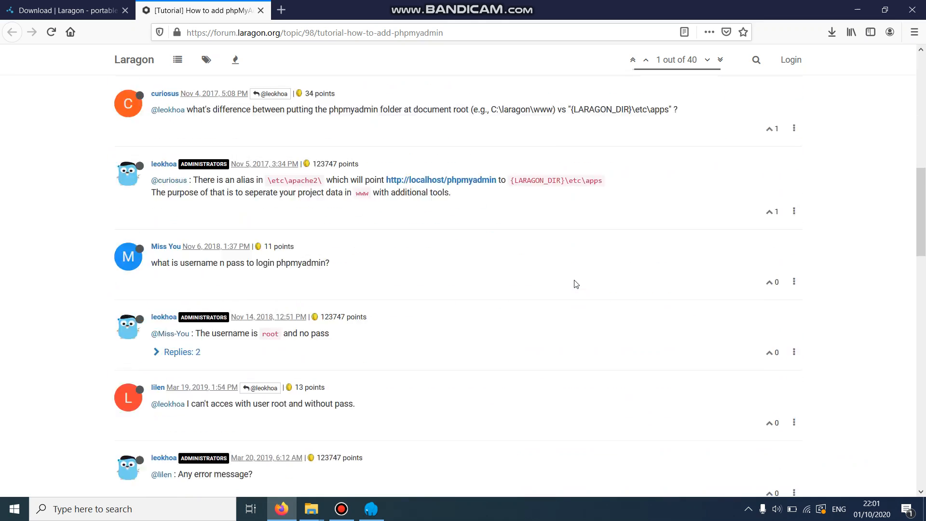
scroll(576, 285, up, 8)
scroll(575, 285, up, 2)
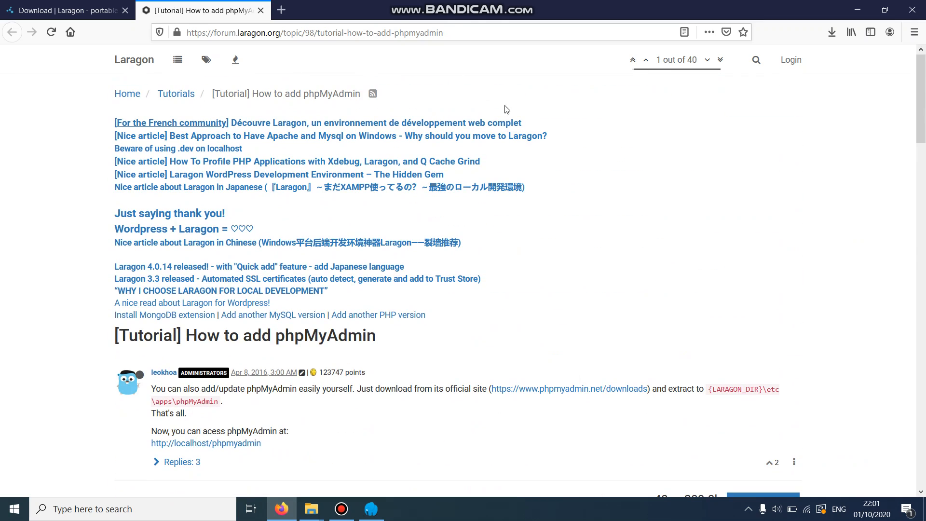
click(261, 10)
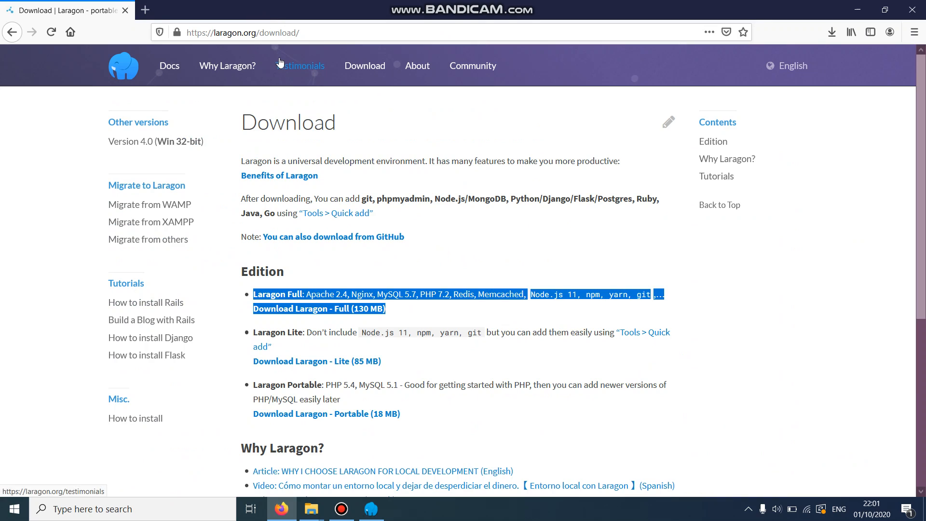
Step: Open the phpmyadmin.net website in a new browser tab
click(145, 11)
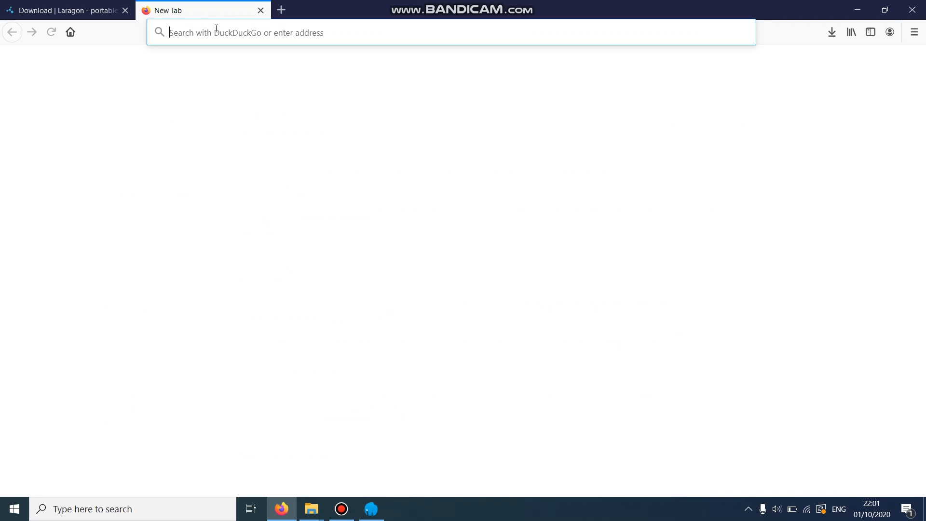
text(photos.google.com/)
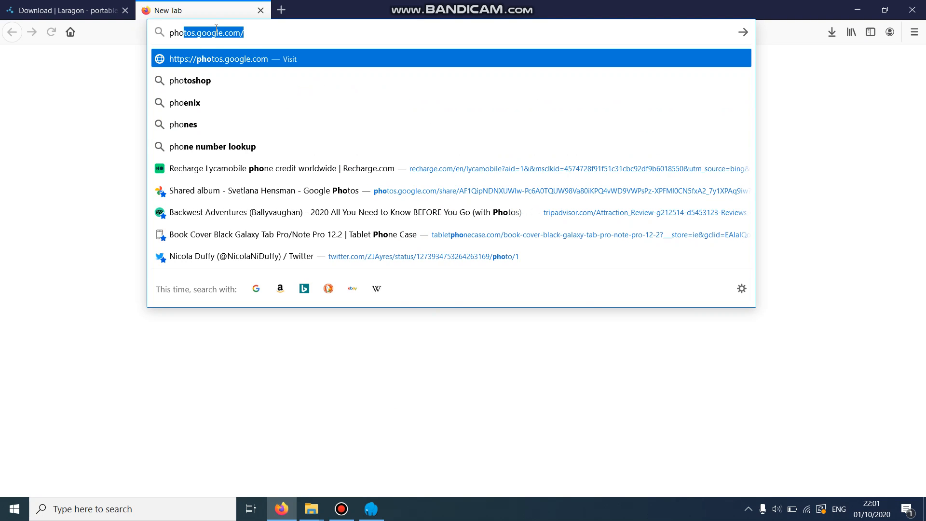
key(Right)
key(BackSpace)
key(BackSpace)
key(BackSpace)
key(BackSpace)
key(BackSpace)
key(BackSpace)
key(BackSpace)
key(BackSpace)
key(BackSpace)
key(BackSpace)
key(BackSpace)
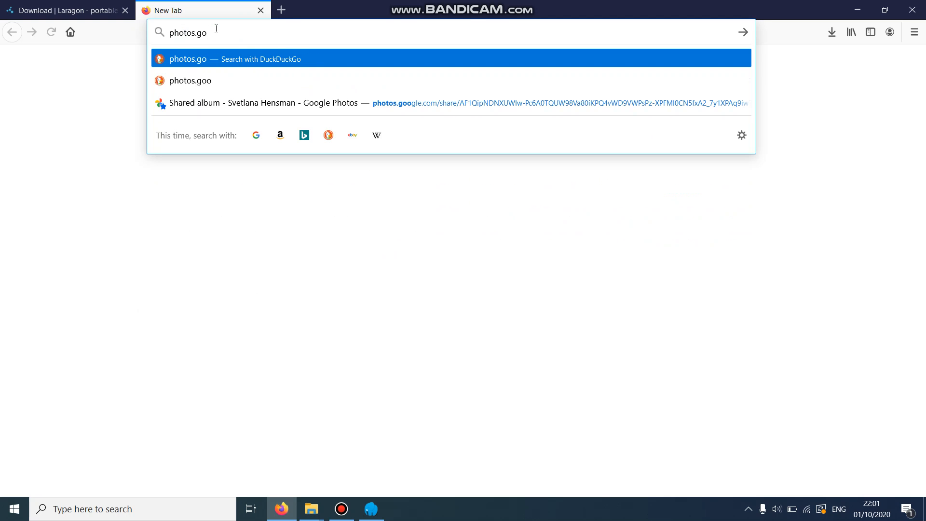
key(BackSpace)
key(BackSpace)
key(BackSpace)
key(BackSpace)
key(BackSpace)
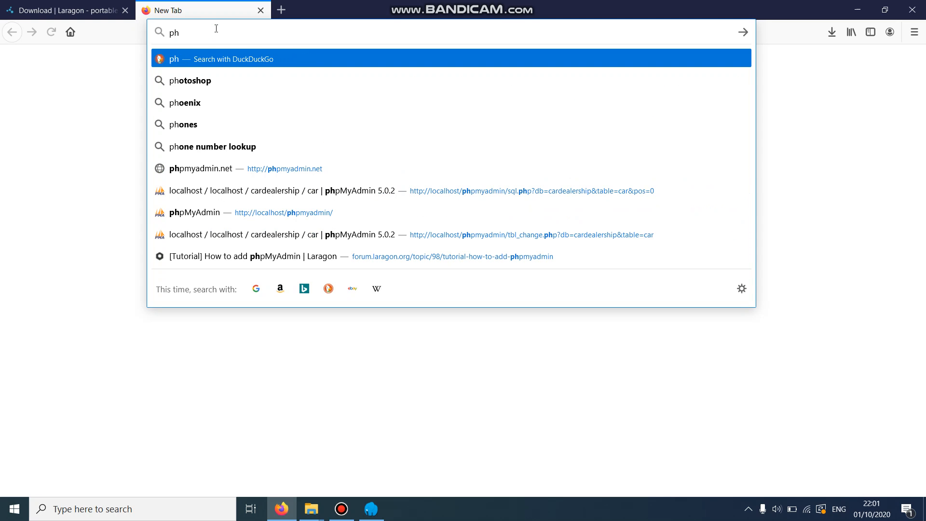
text(pad)
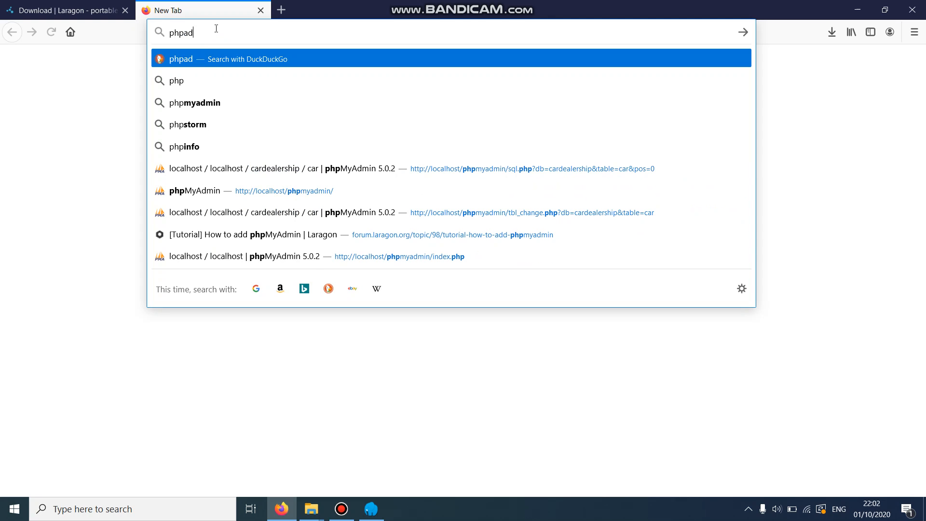
key(BackSpace)
key(BackSpace)
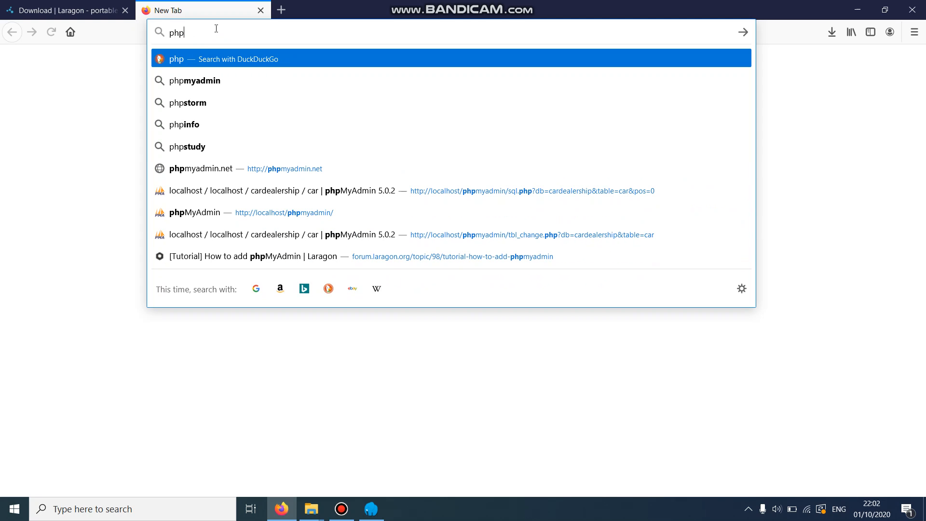
text(ad)
key(Down)
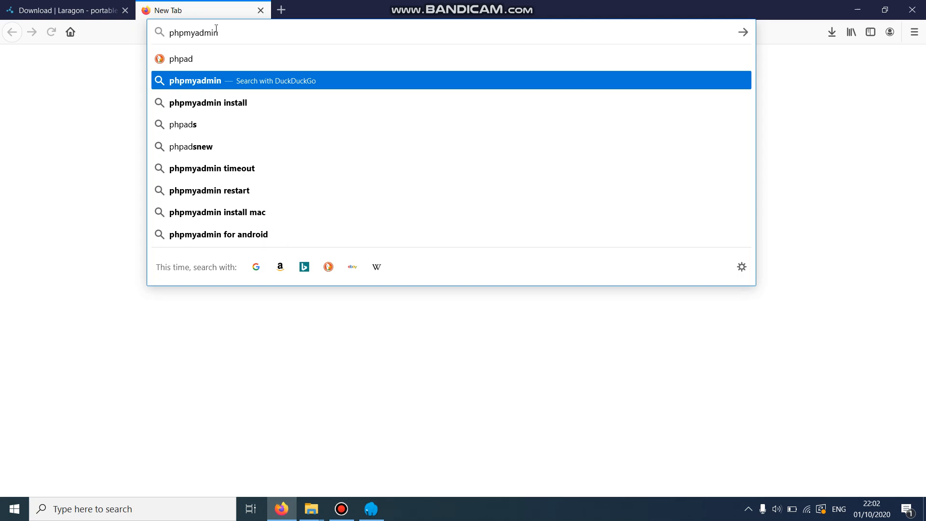
text(.net)
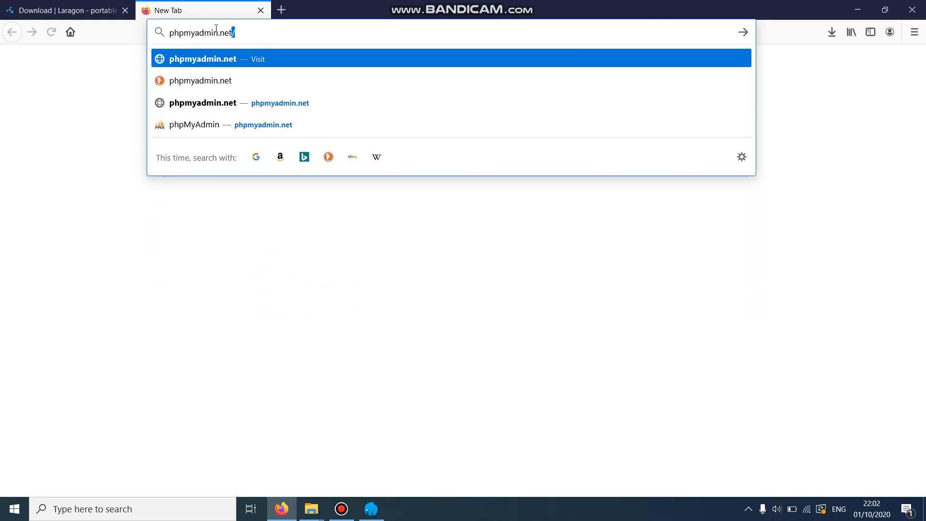
key(Return)
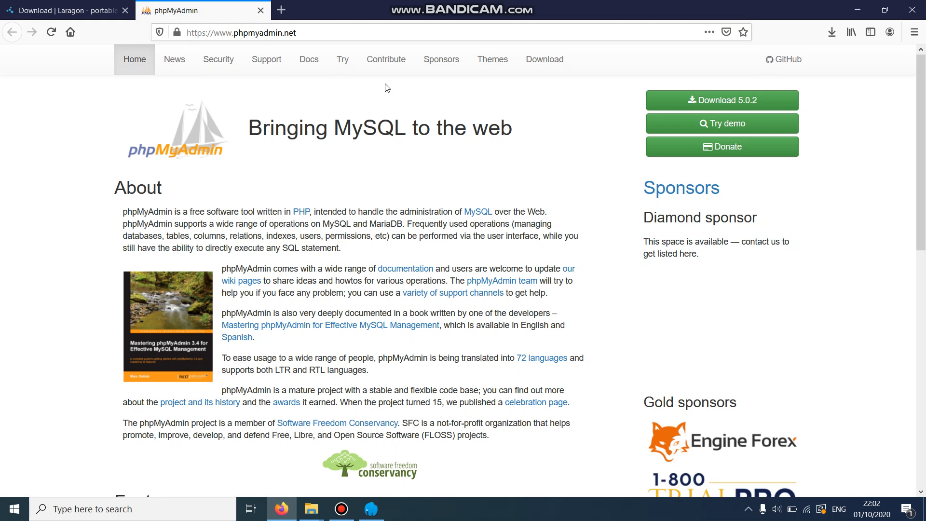
Step: Request the phpMyAdmin 5.0.2 download, cancel saving the zip file and close the thank-you dialog
click(727, 103)
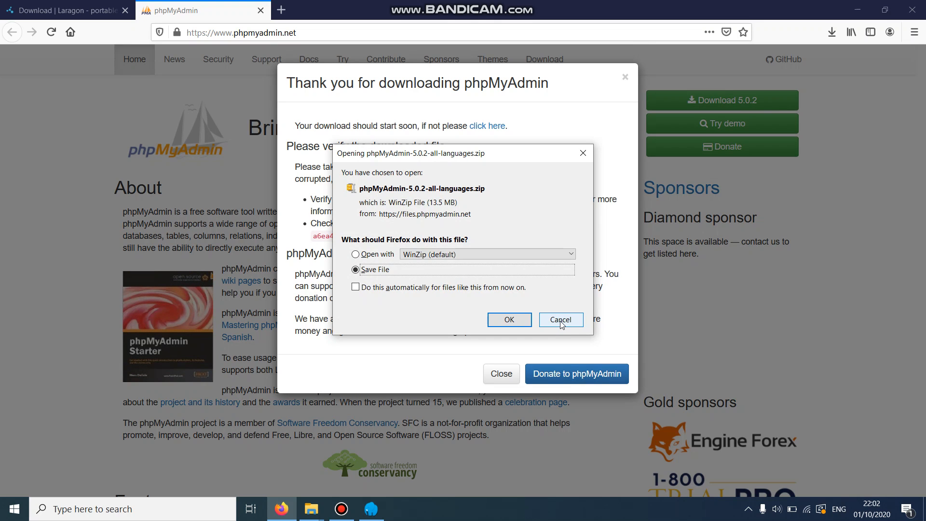
click(562, 324)
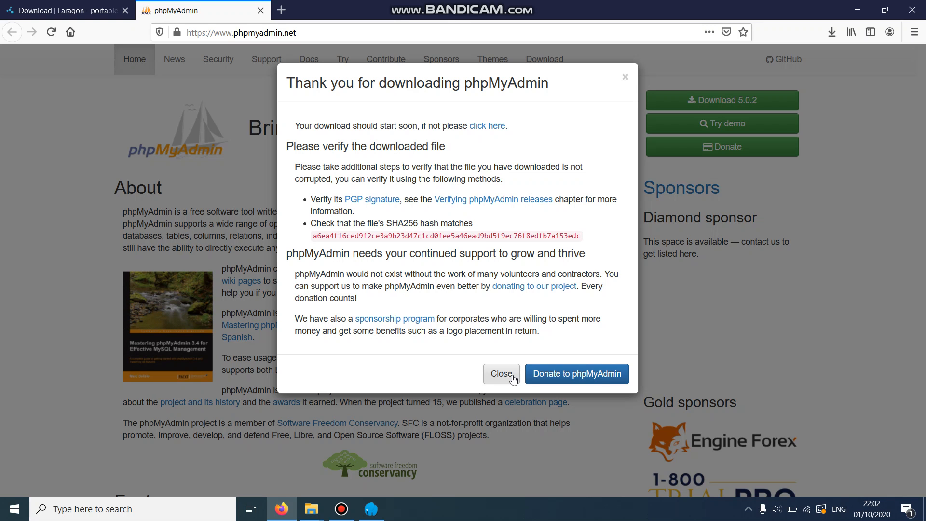
click(512, 376)
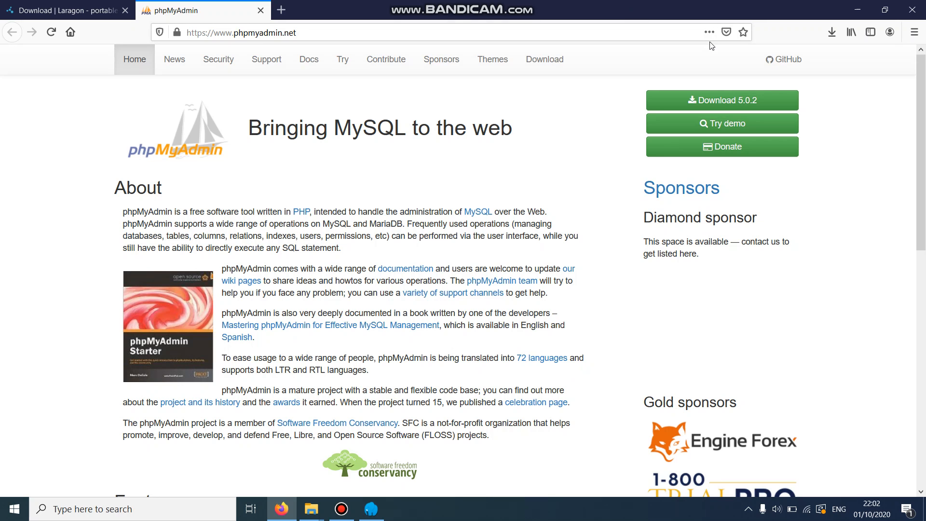
Step: Show the most recent phpMyAdmin-5.0.2-all-languages.zip download in its containing folder
click(833, 32)
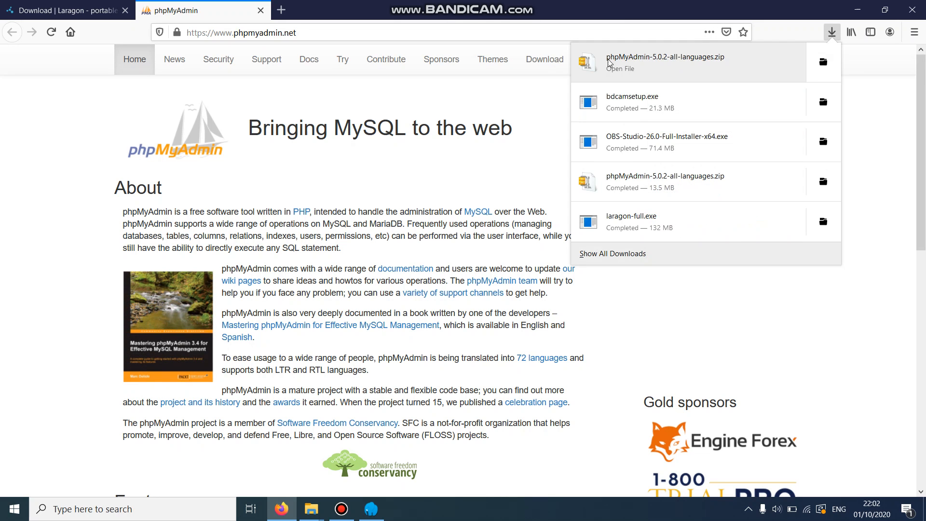
right_click(668, 64)
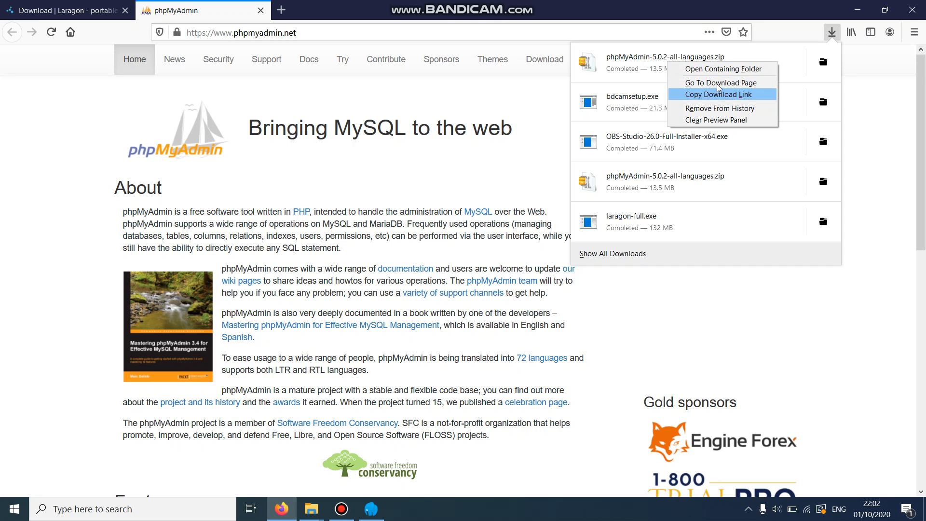
click(723, 68)
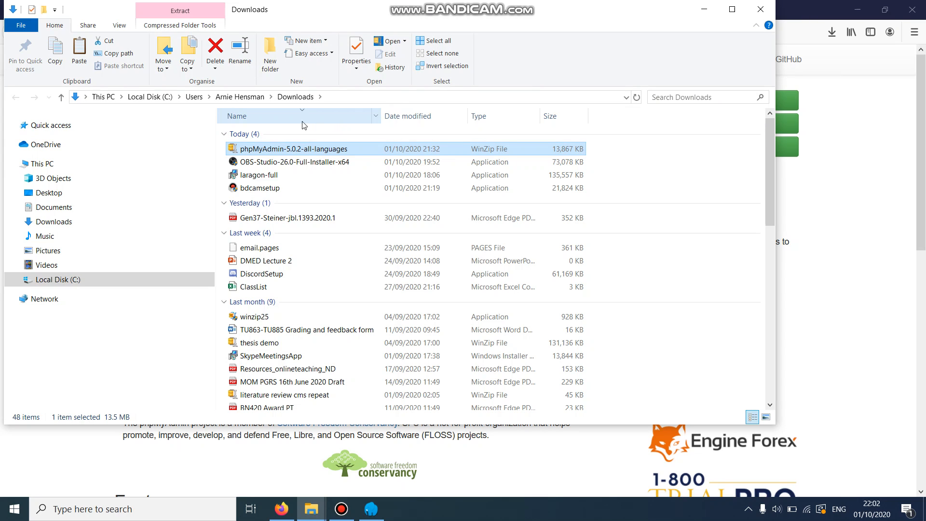
Step: Open the phpMyAdmin-5.0.2-all-languages zip file with Windows Explorer, allowing it past the security warning
mouse_move(259, 151)
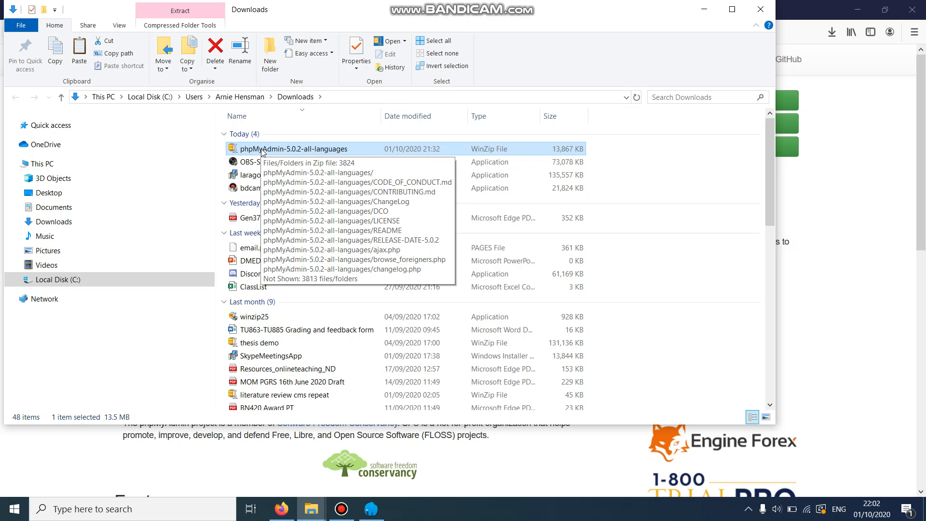
right_click(263, 152)
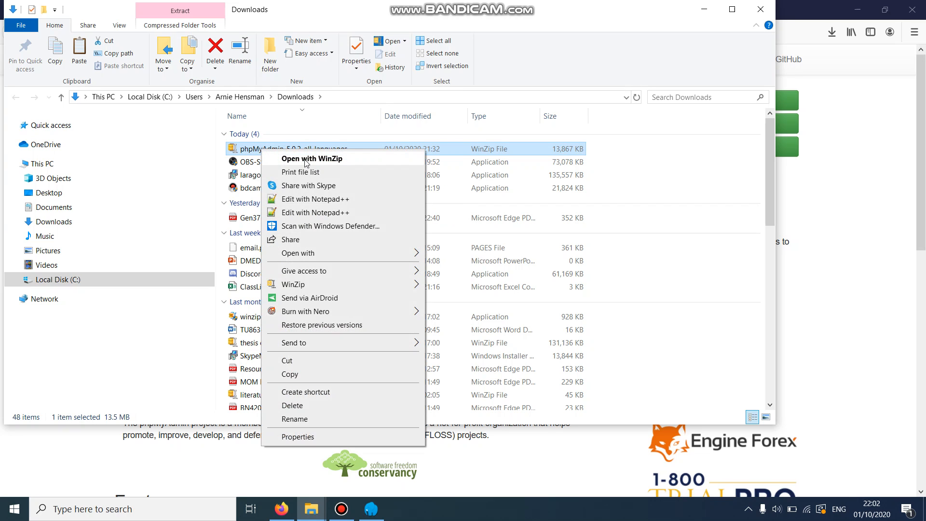
mouse_move(330, 254)
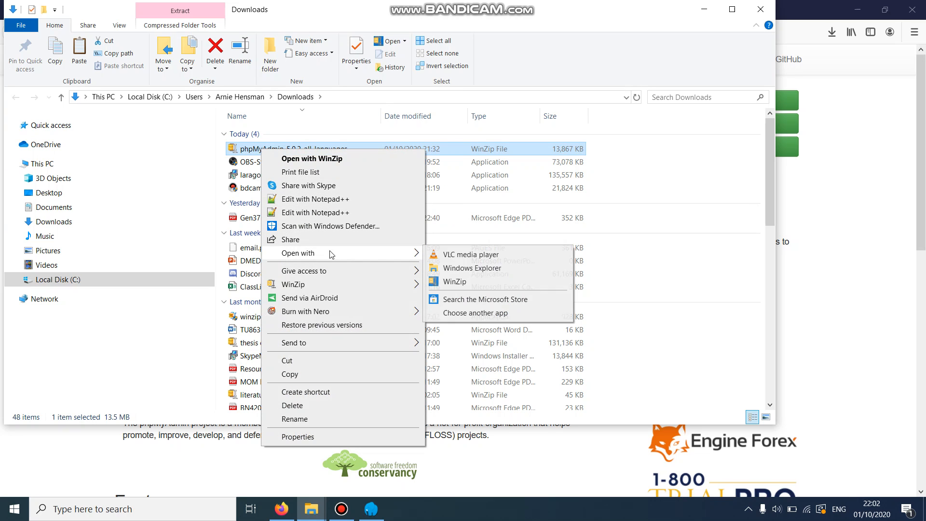
click(472, 271)
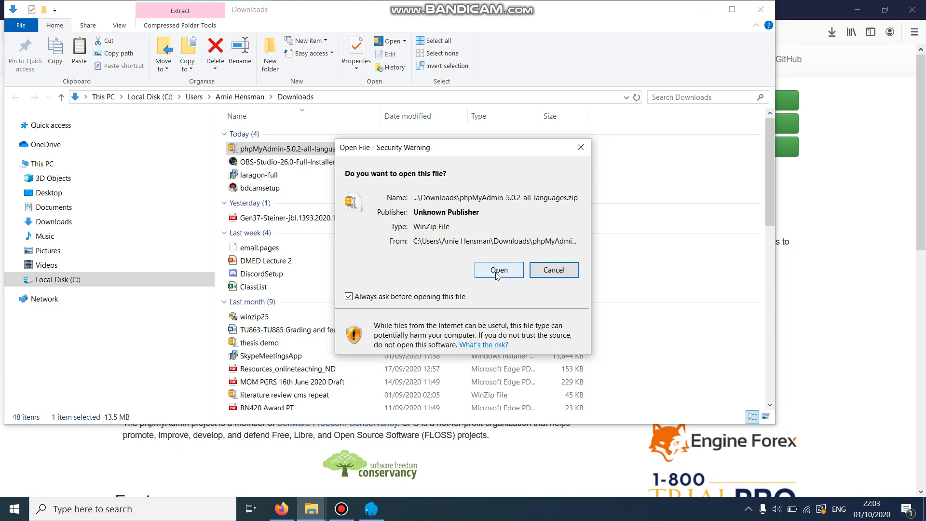
click(498, 273)
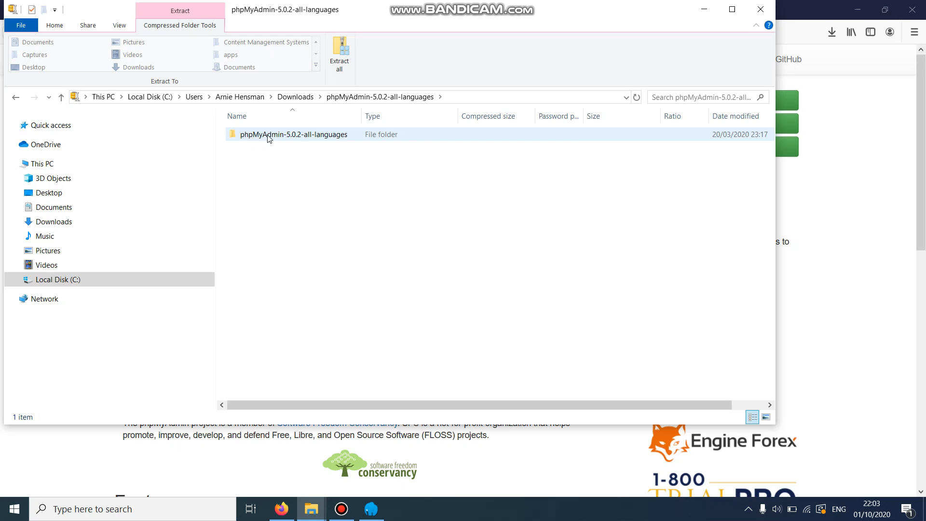
Step: Check the contents of the phpMyAdmin-5.0.2-all-languages folder inside the zip, then copy that folder
double_click(304, 138)
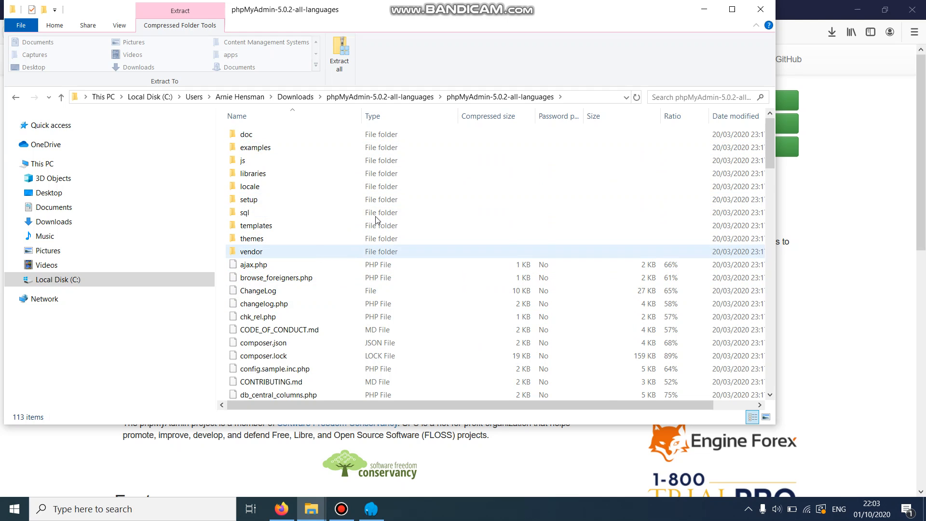
click(62, 98)
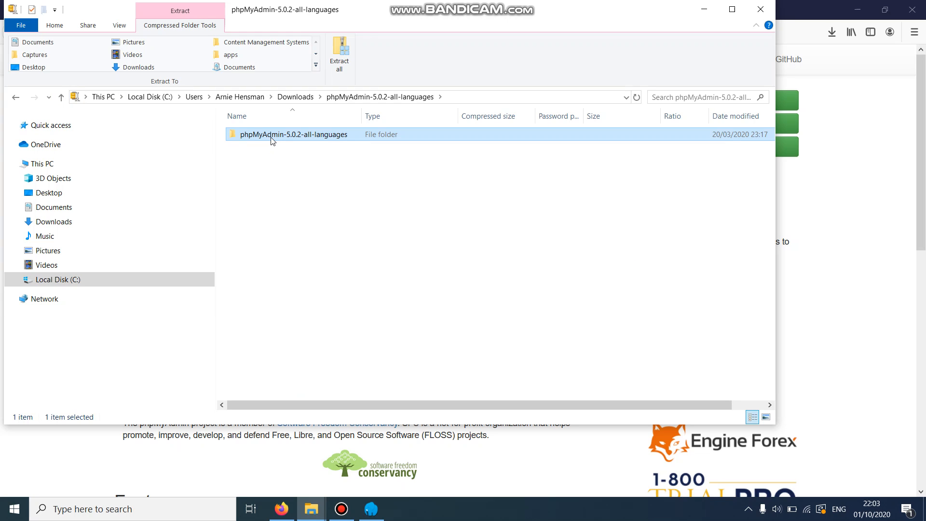
right_click(273, 140)
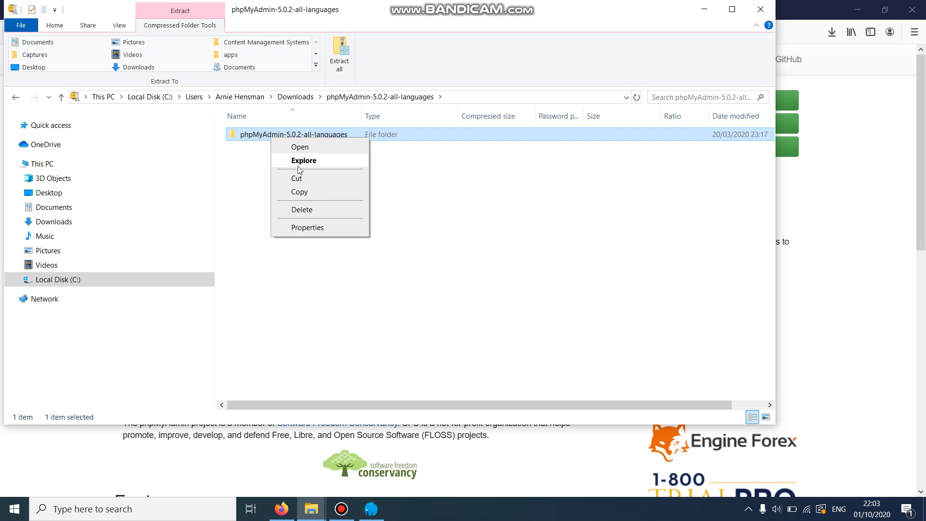
click(313, 191)
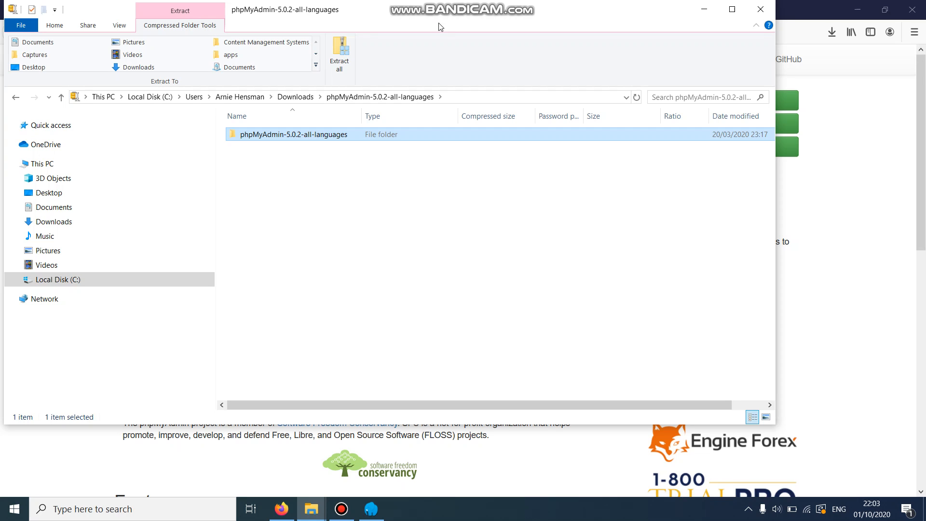
Step: Paste the copied phpMyAdmin folder into C:\laragon\etc\apps
click(63, 285)
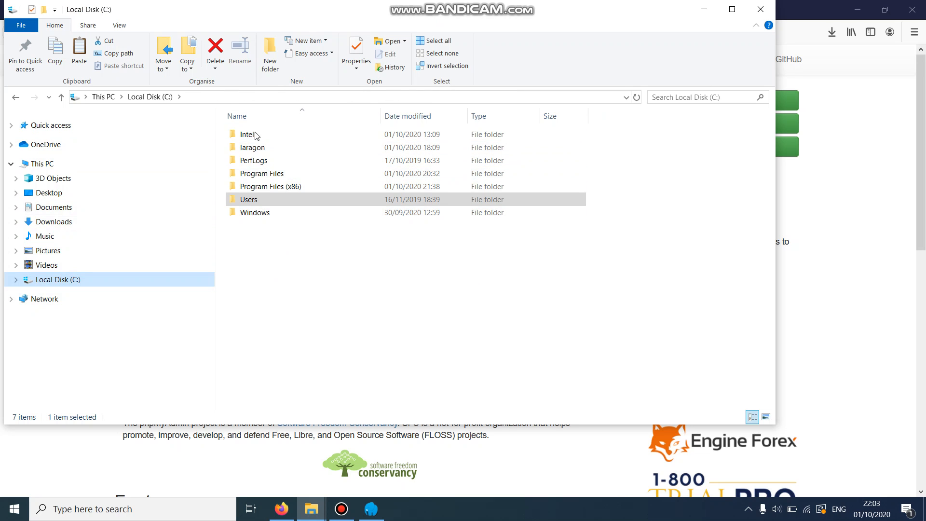
double_click(253, 148)
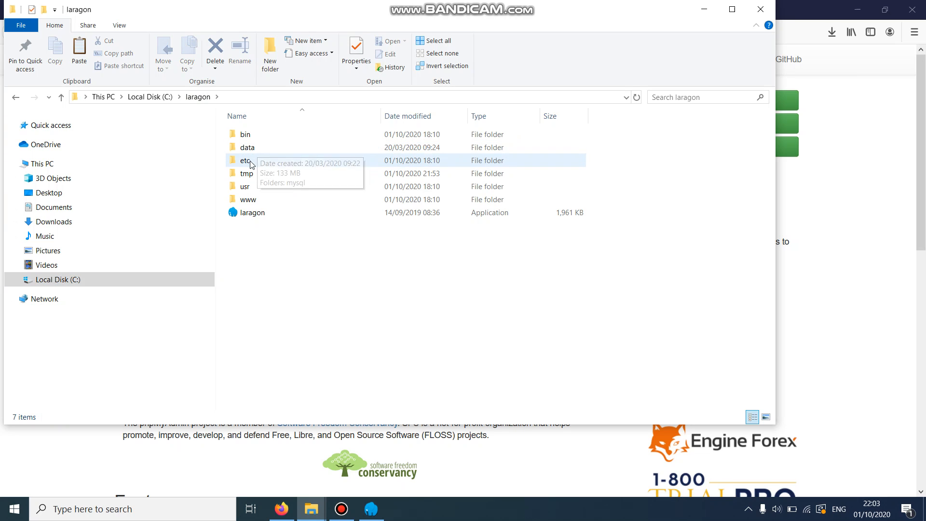
double_click(246, 161)
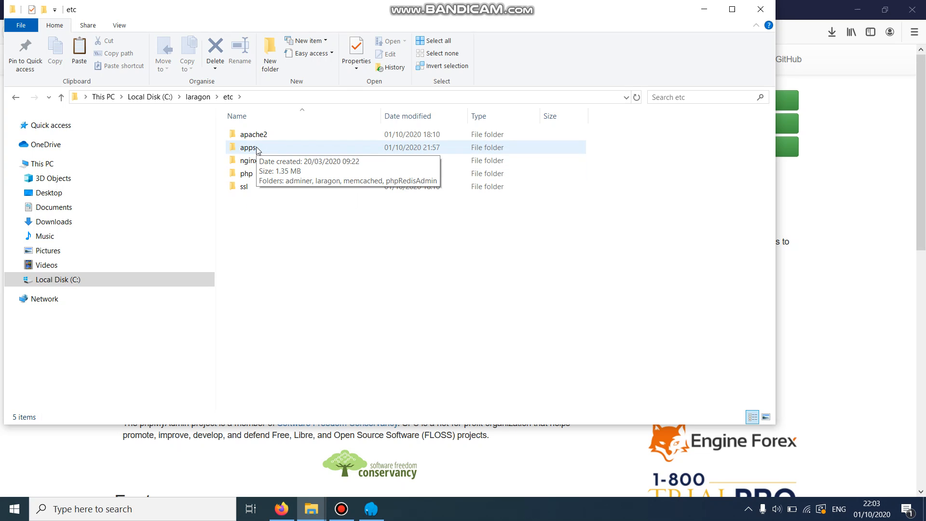
double_click(249, 147)
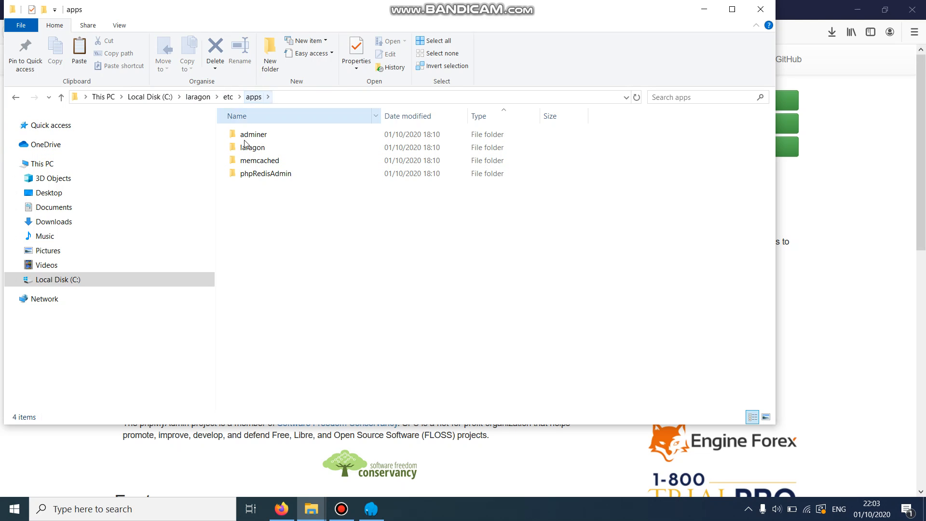
right_click(268, 216)
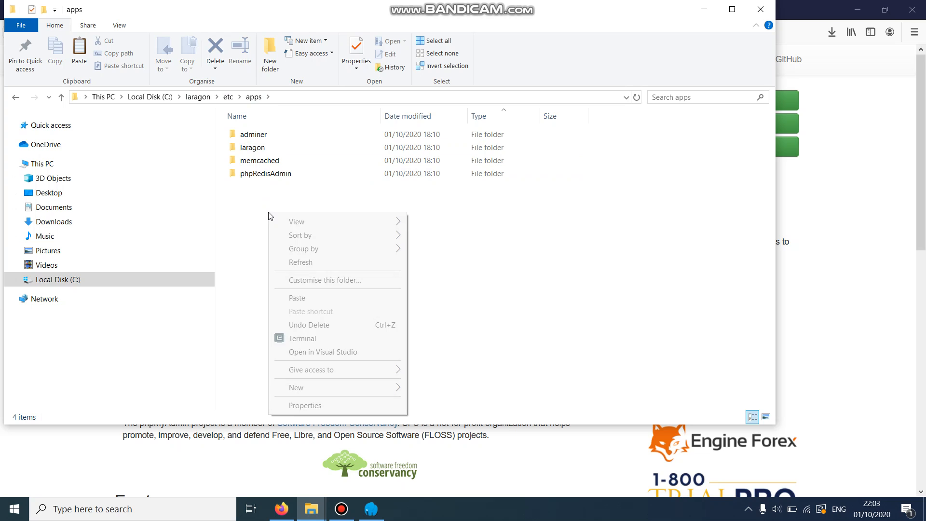
click(297, 298)
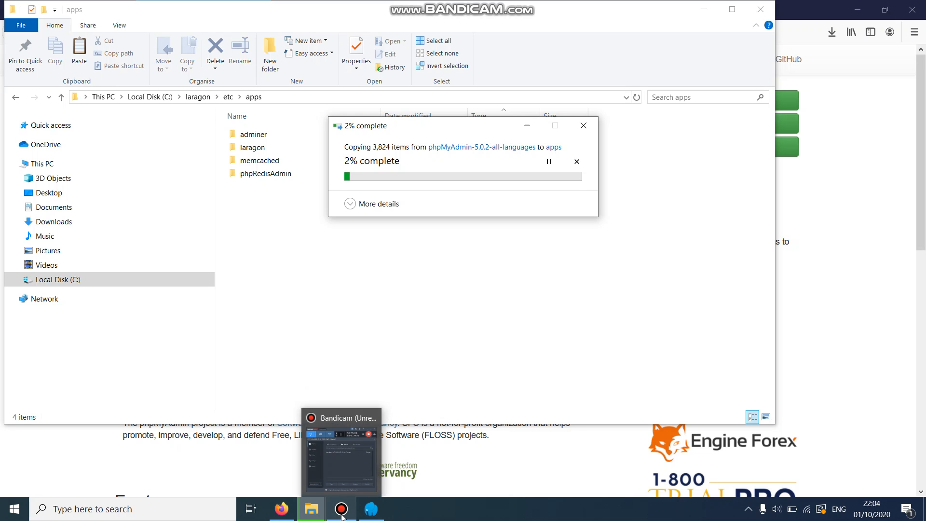
click(342, 449)
drag(439, 138, 500, 331)
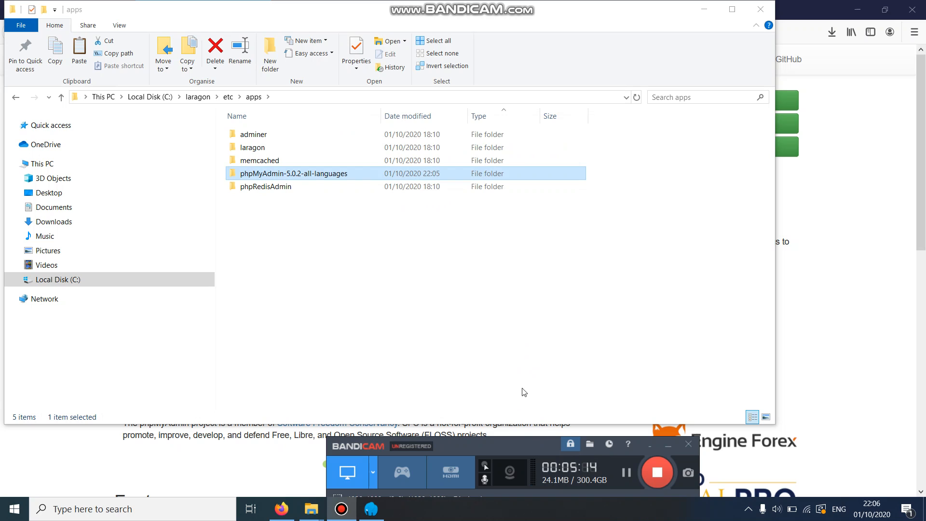
click(507, 456)
click(470, 195)
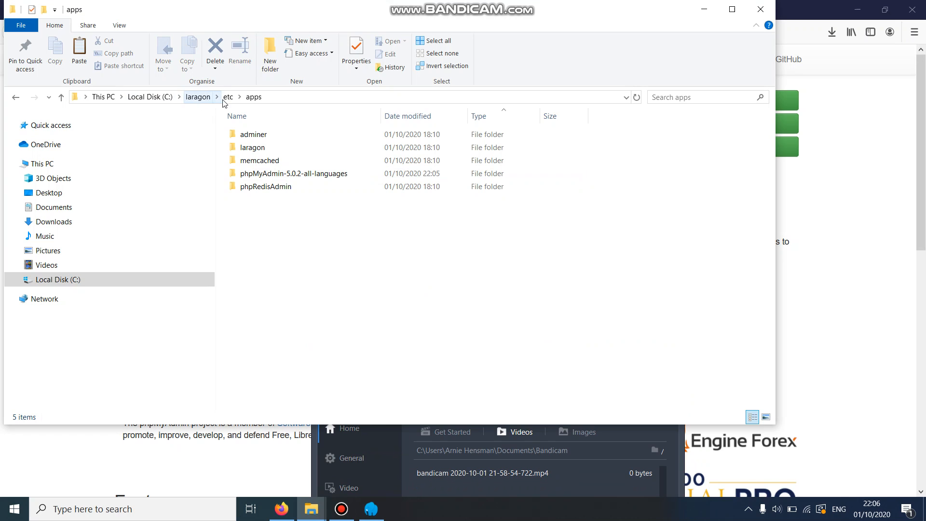
Step: Rename the phpMyAdmin-5.0.2-all-languages folder in apps as phpMyAdmin
click(280, 174)
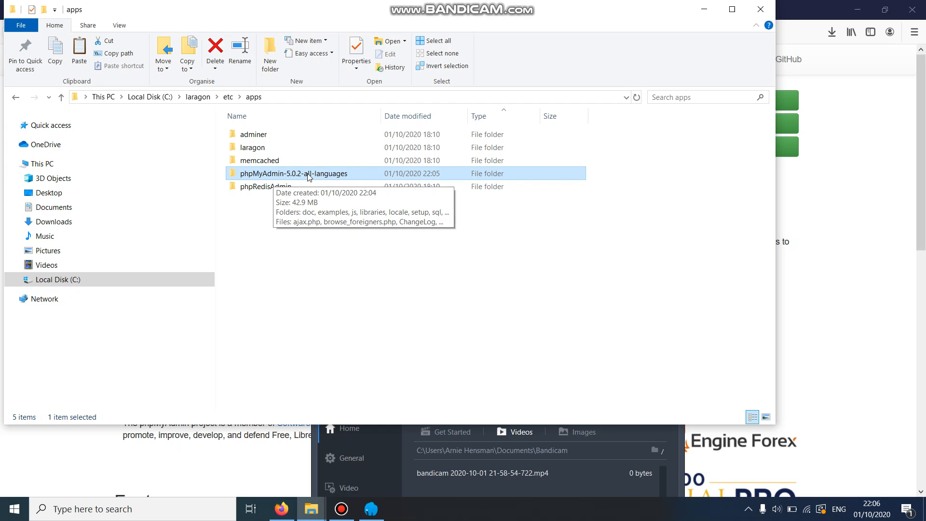
right_click(332, 174)
click(365, 469)
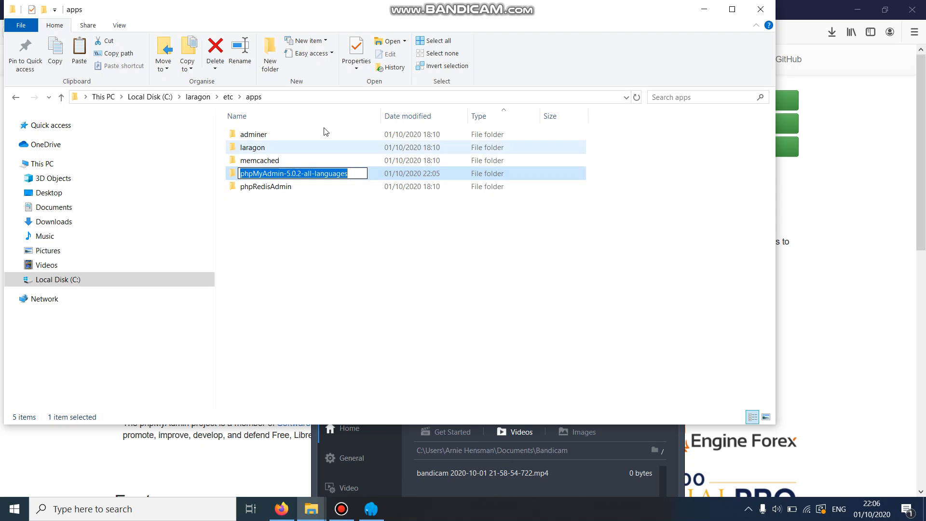
key(End)
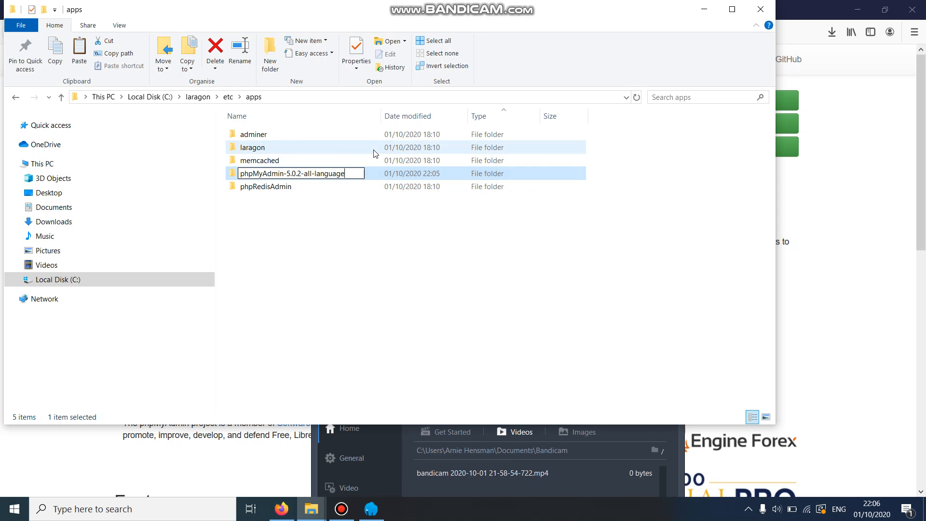
key(BackSpace)
key(BackSpace)
key(BackSpace)
key(BackSpace)
key(BackSpace)
key(BackSpace)
key(BackSpace)
key(BackSpace)
key(BackSpace)
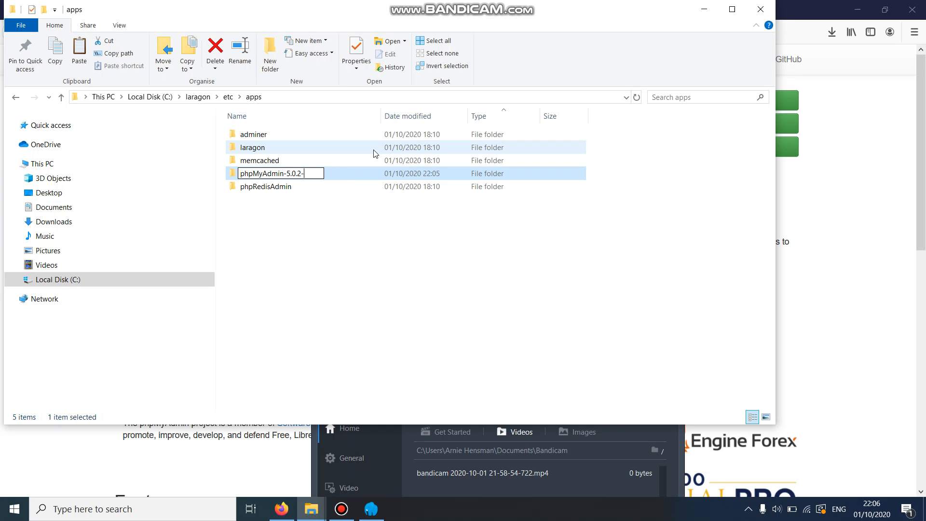
key(BackSpace)
key(BackSpace)
key(BackSpace)
key(BackSpace)
key(BackSpace)
key(Return)
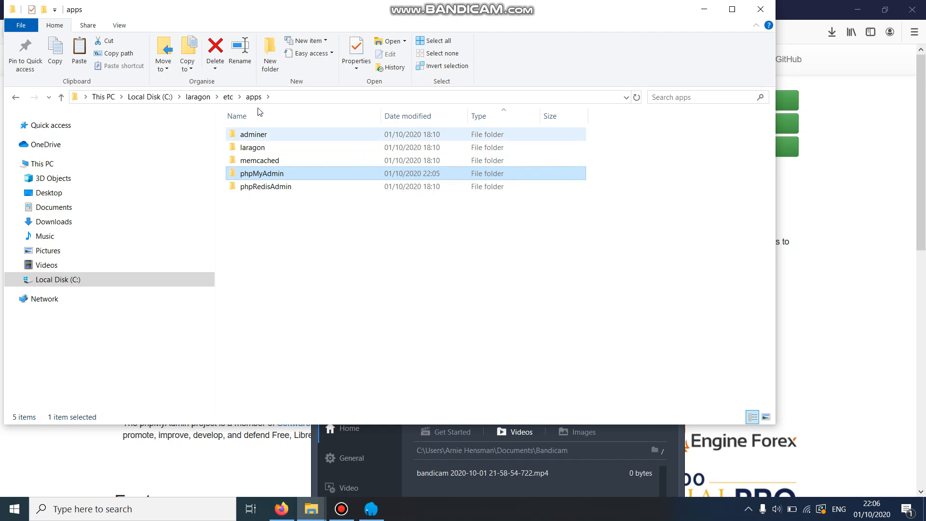
Step: Check the contents of the renamed phpMyAdmin folder and close the File Explorer window
double_click(259, 174)
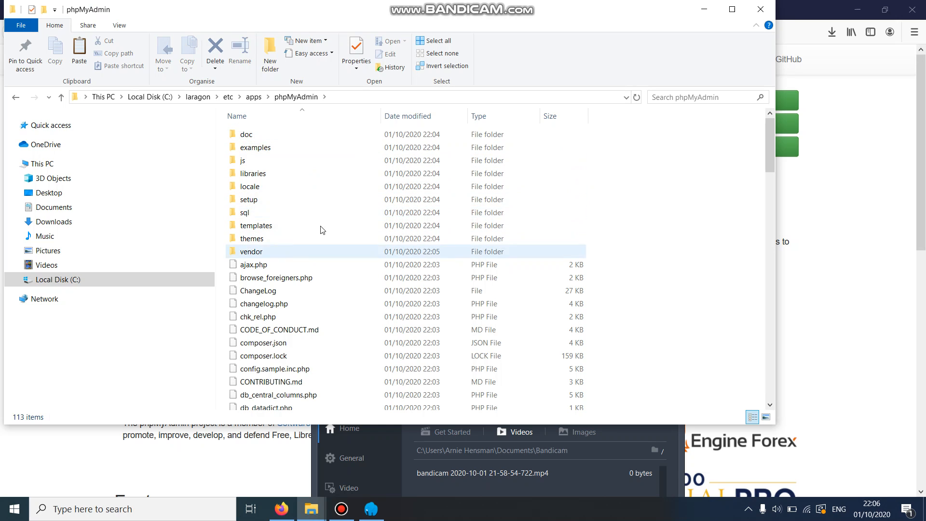
click(62, 97)
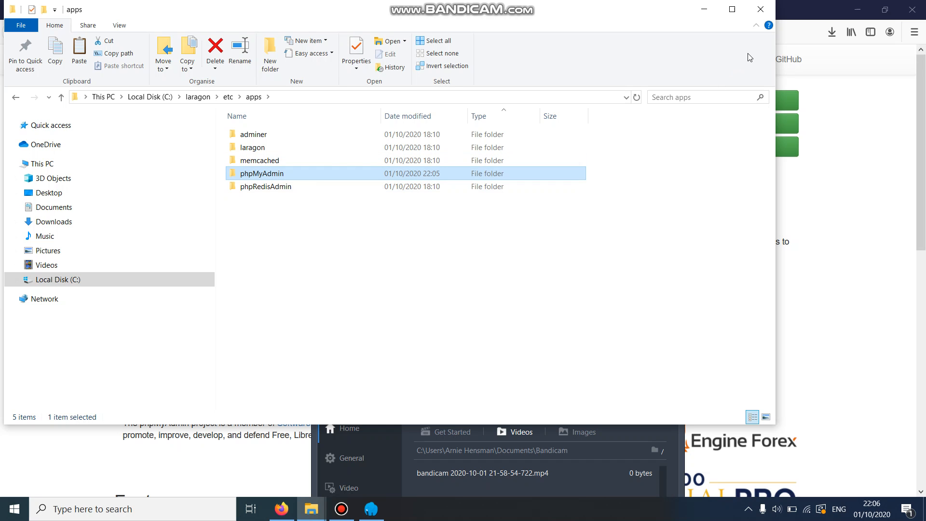
click(765, 14)
Step: Switch to Laragon, stop its running services and start them all again
click(499, 22)
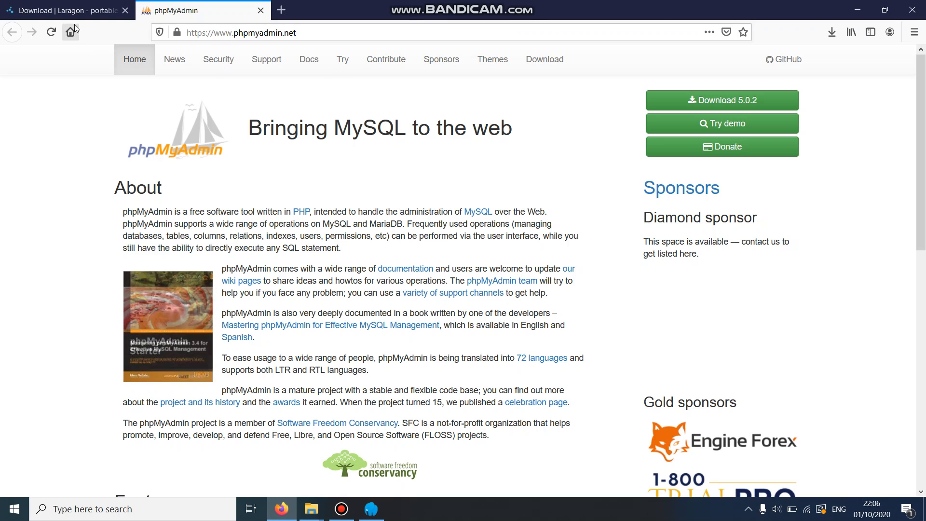
click(73, 11)
click(366, 514)
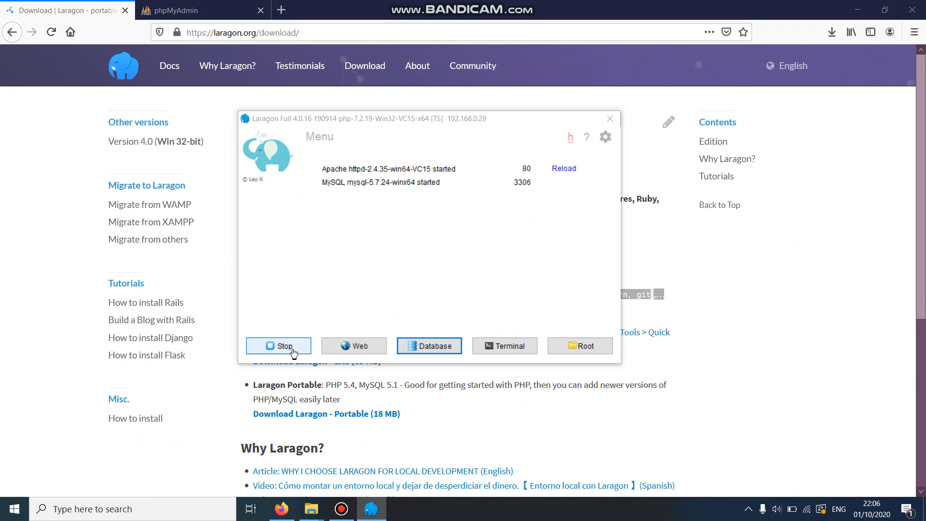
click(288, 346)
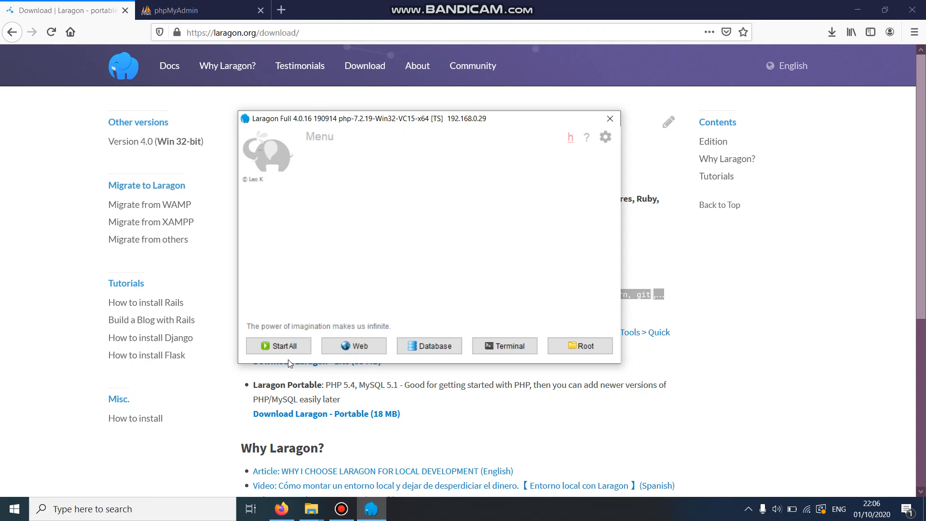
click(282, 346)
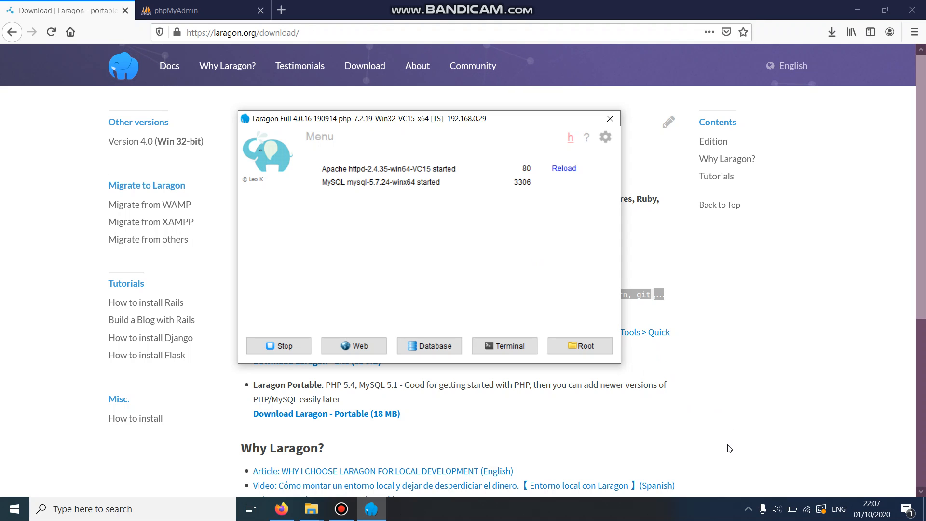
Step: Open phpMyAdmin from the MySQL options of Laragon's system tray icon
click(750, 509)
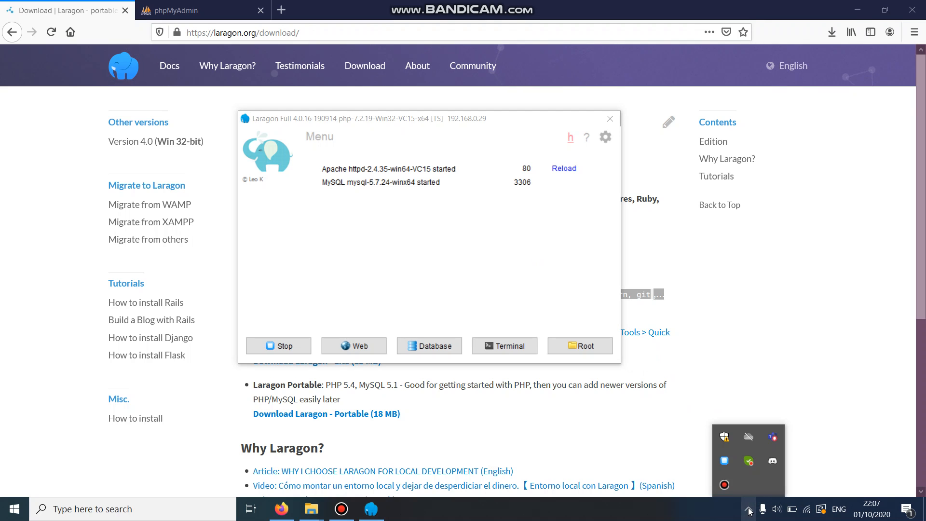
right_click(719, 463)
mouse_move(766, 392)
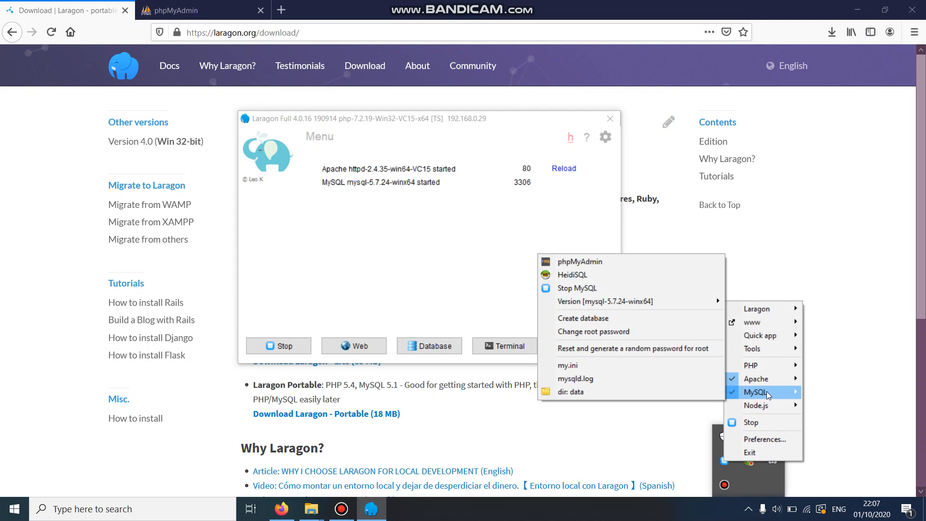
click(587, 262)
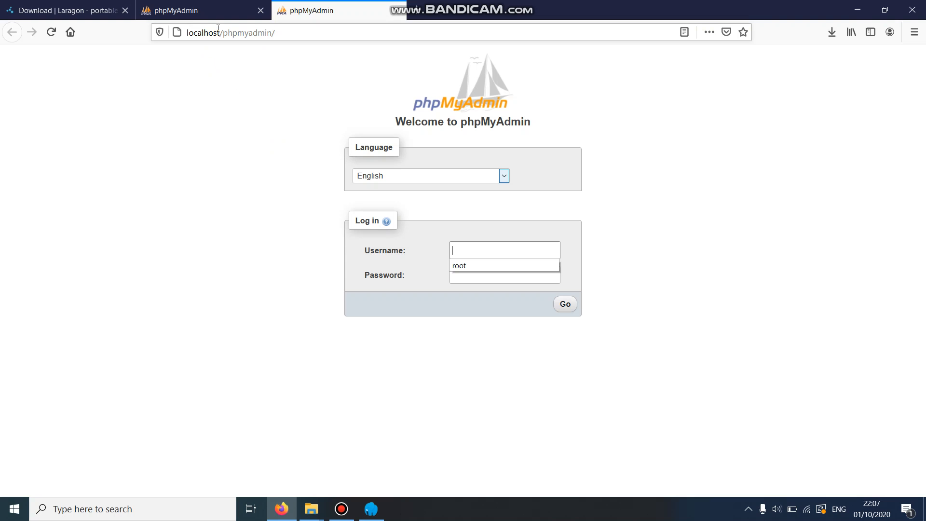
Step: Highlight the /phpmyadmin/ part of the localhost address and close the phpMyAdmin login tab
drag(220, 30, 279, 27)
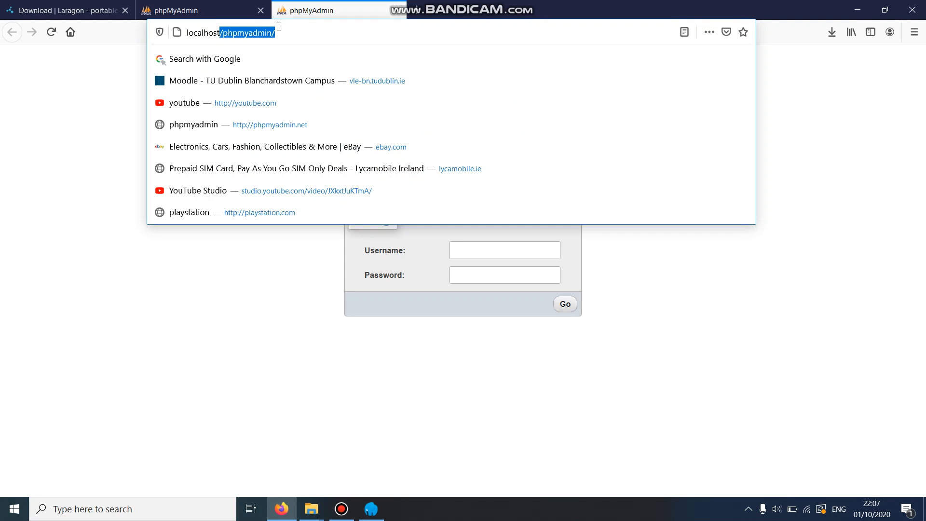
click(227, 33)
click(397, 10)
Step: Open the phpMyAdmin login page using Laragon's Database shortcut and highlight phpmyadmin/ in its localhost address
click(385, 514)
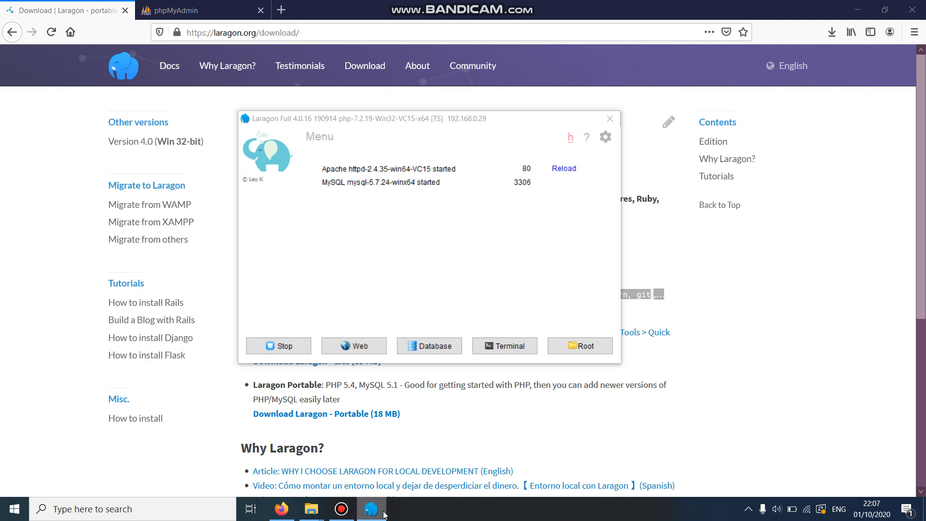
click(440, 349)
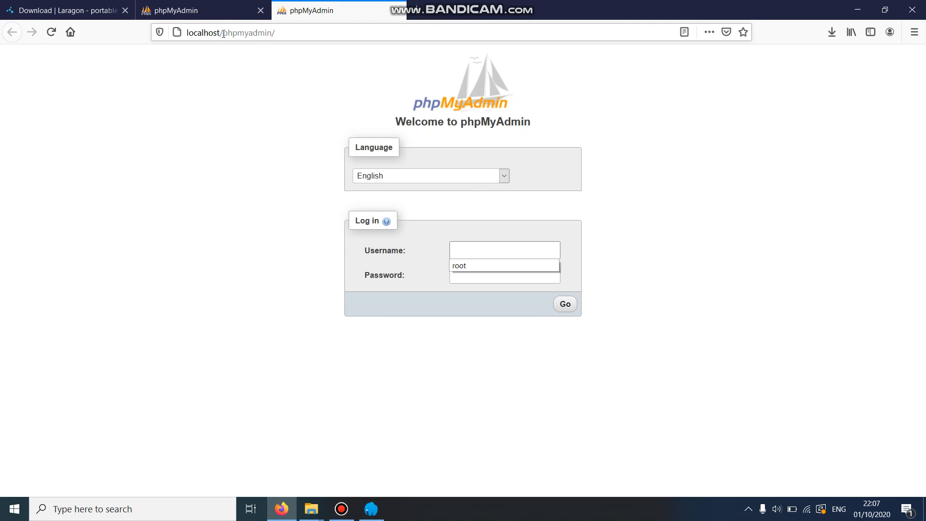
drag(223, 32, 294, 34)
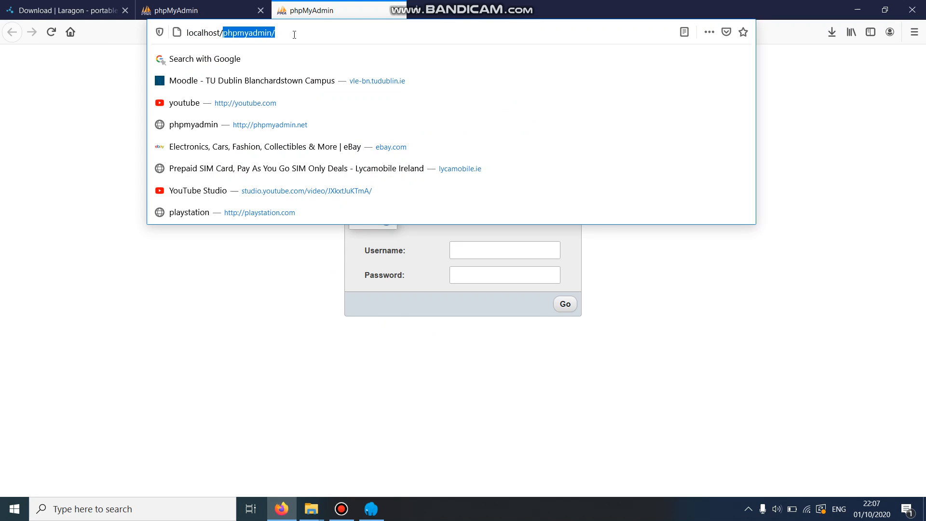
Step: Fill in the phpMyAdmin login form with the username root and leave the password field empty
click(256, 284)
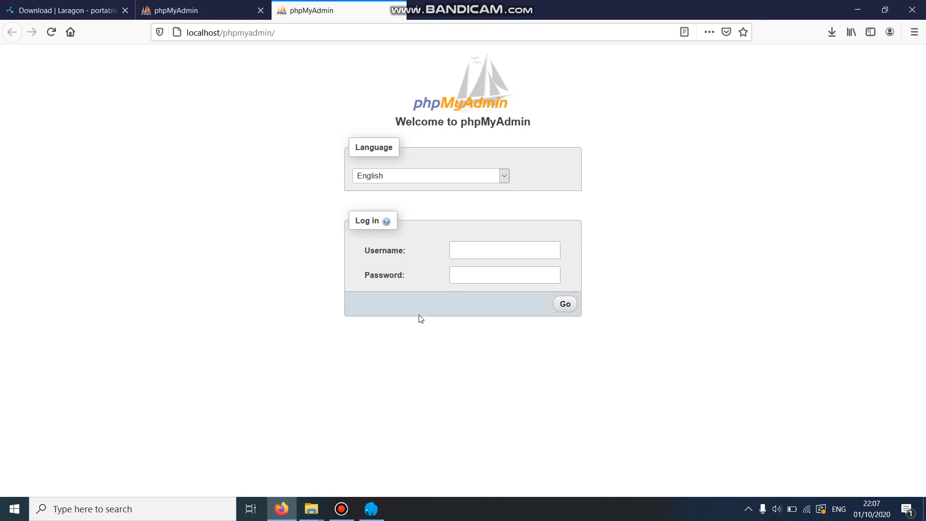
click(469, 247)
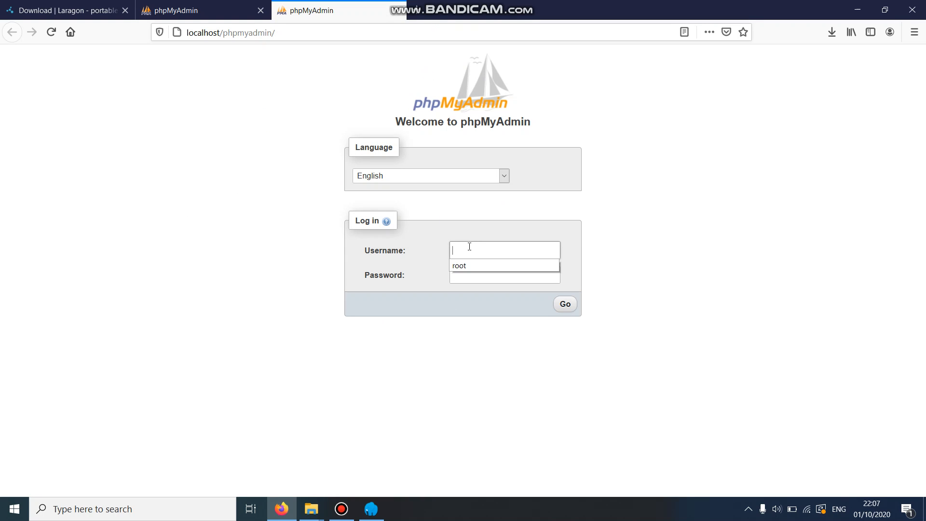
text(root)
click(616, 214)
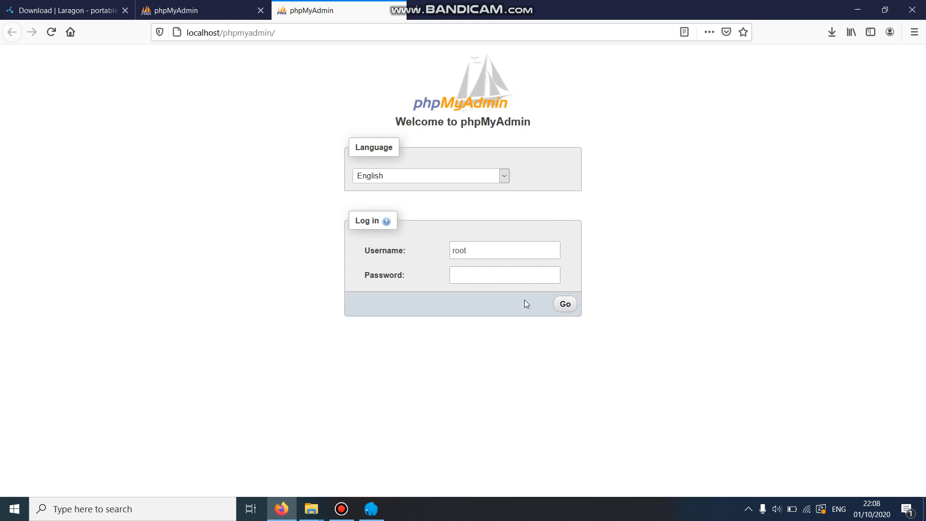
click(478, 246)
click(536, 280)
click(569, 304)
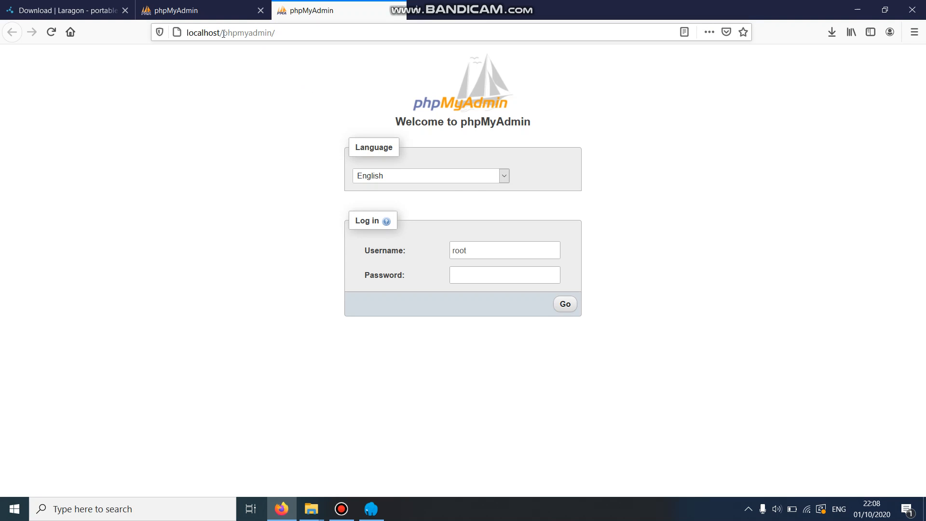
Step: Highlight phpmyadmin/ in the login page's localhost address and dismiss the address suggestions
drag(223, 32, 298, 31)
click(304, 32)
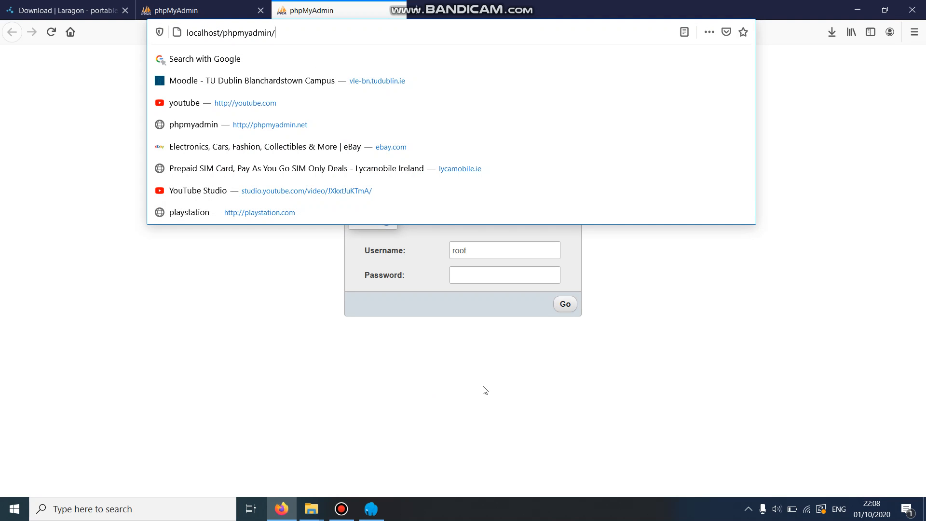
click(555, 376)
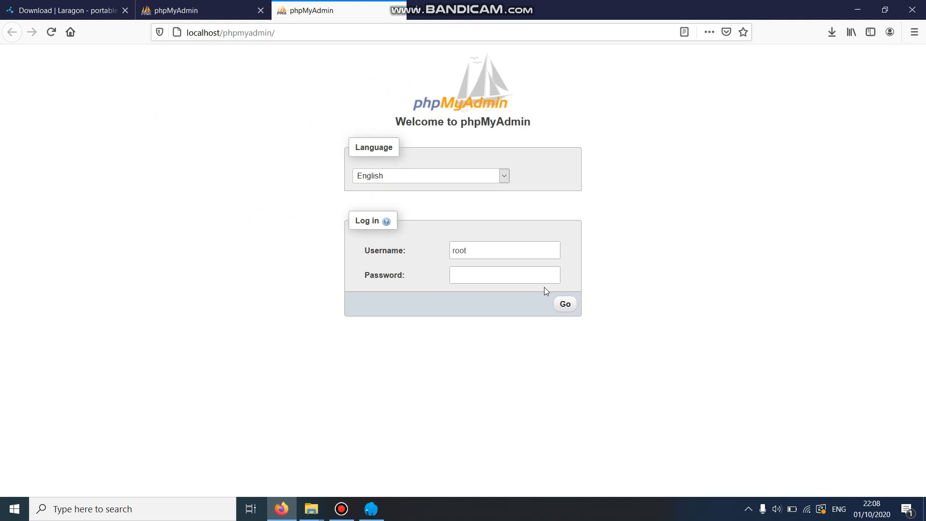
Step: Submit the login form and look over the server, web server and version information on the phpMyAdmin home page
click(565, 306)
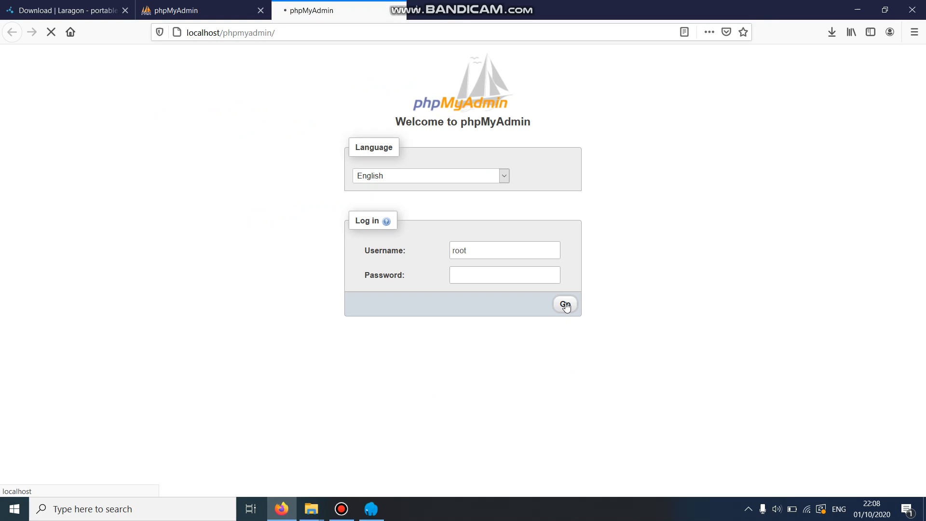
scroll(567, 307, down, 1)
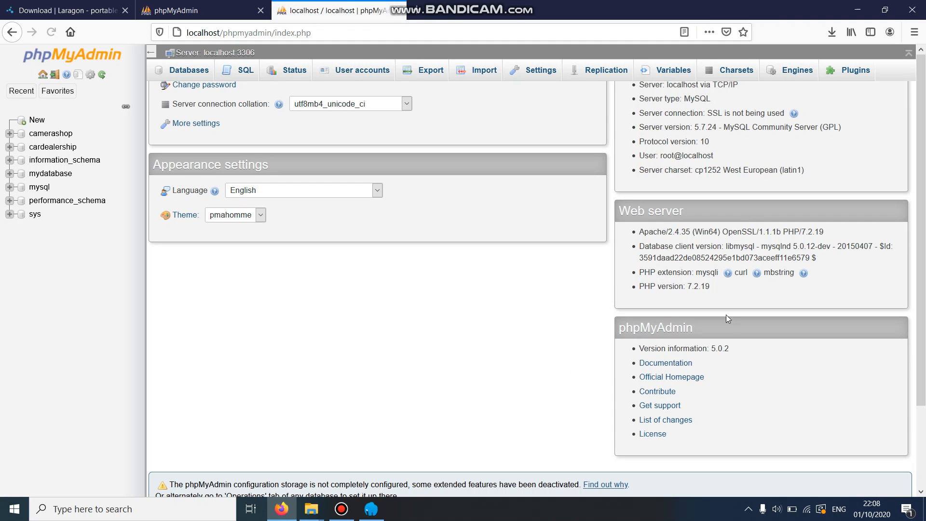
scroll(253, 165, up, 1)
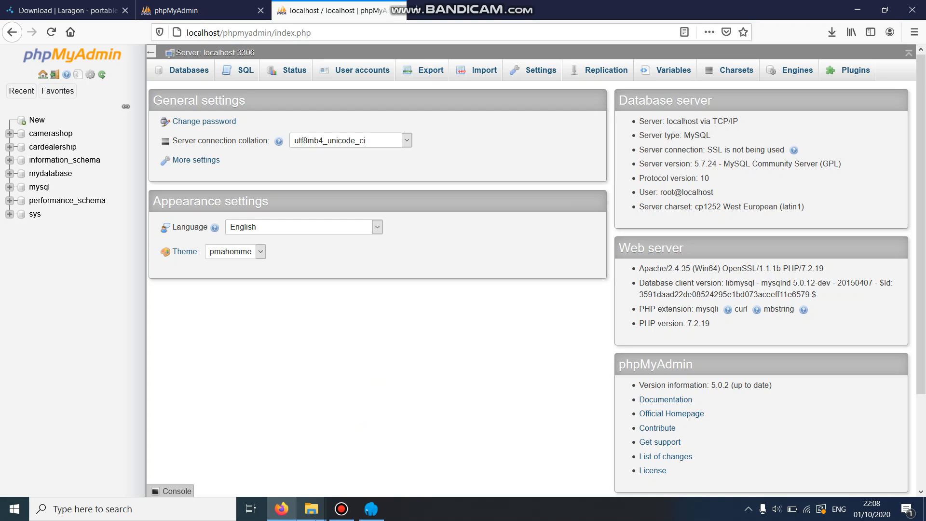
Step: Switch to the File Explorer window of Laragon's apps folder, select the phpMyAdmin folder and return to the phpMyAdmin page in Firefox
mouse_move(311, 509)
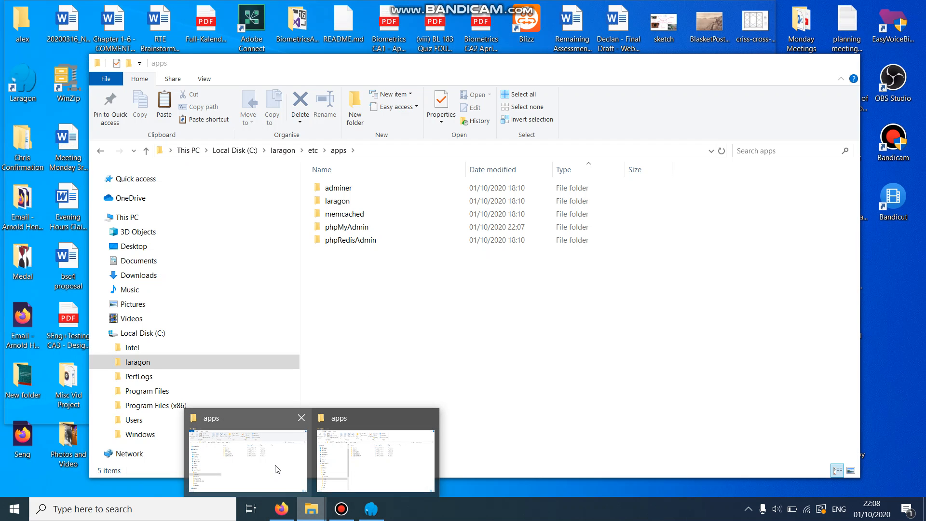
click(277, 469)
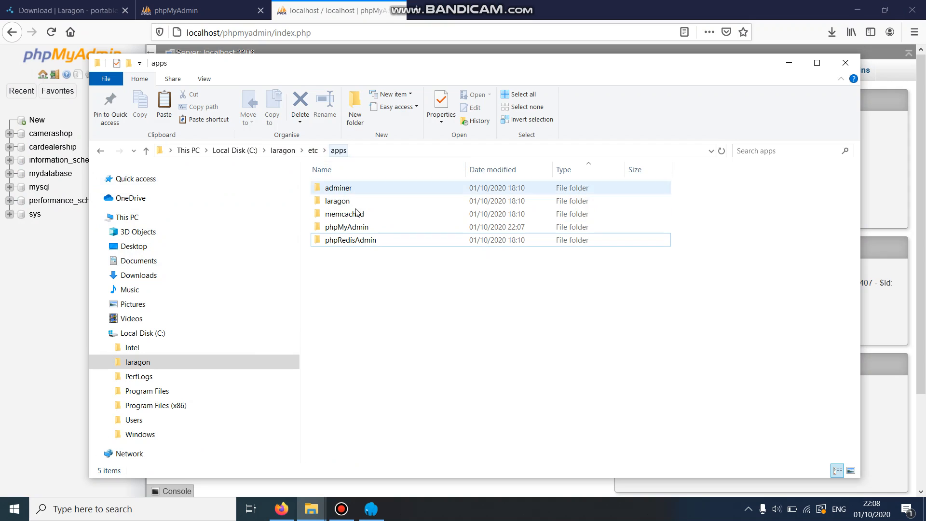
click(362, 231)
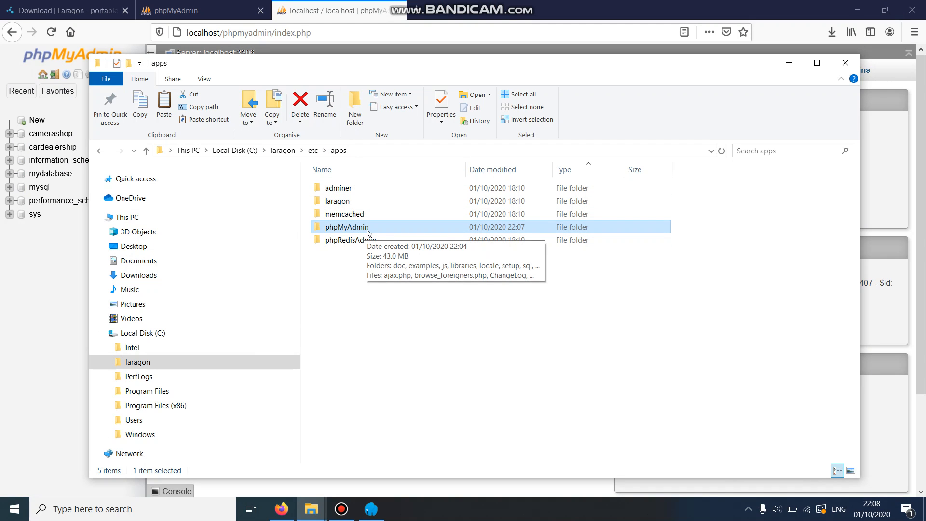
click(341, 6)
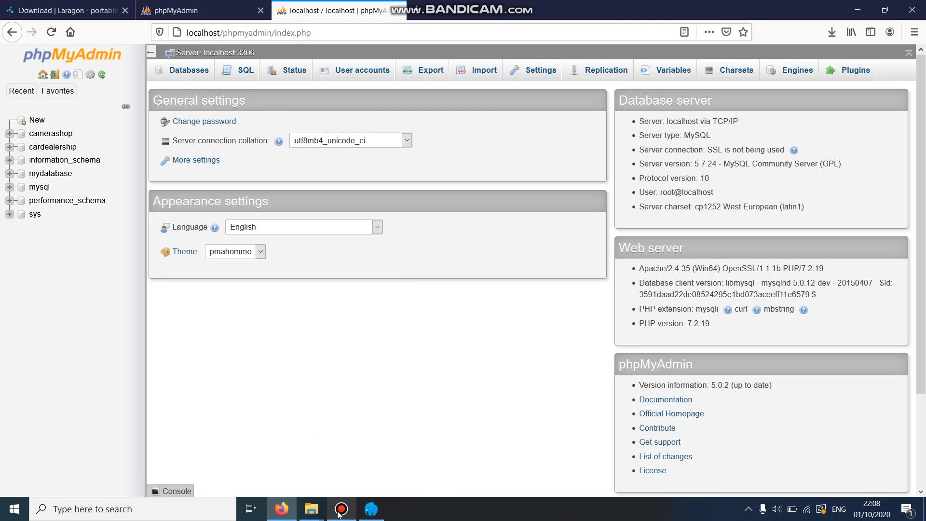
mouse_move(341, 514)
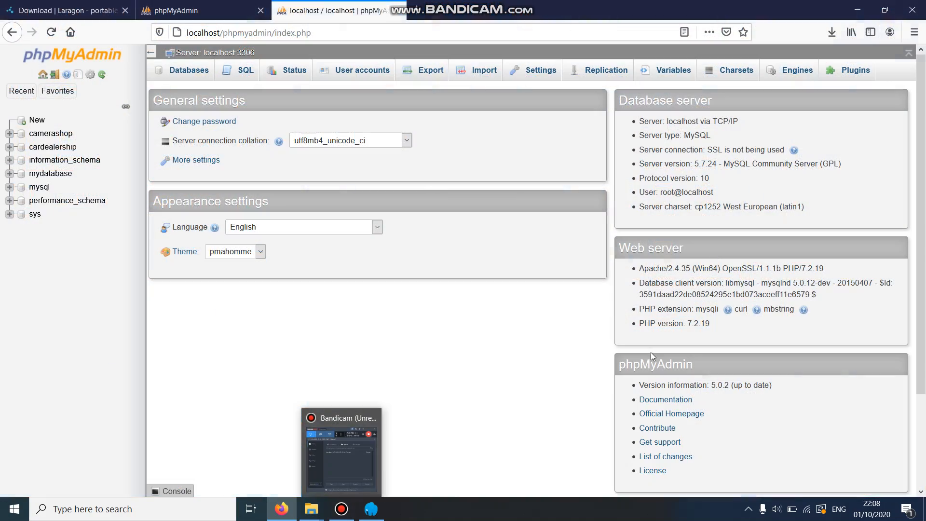
click(341, 509)
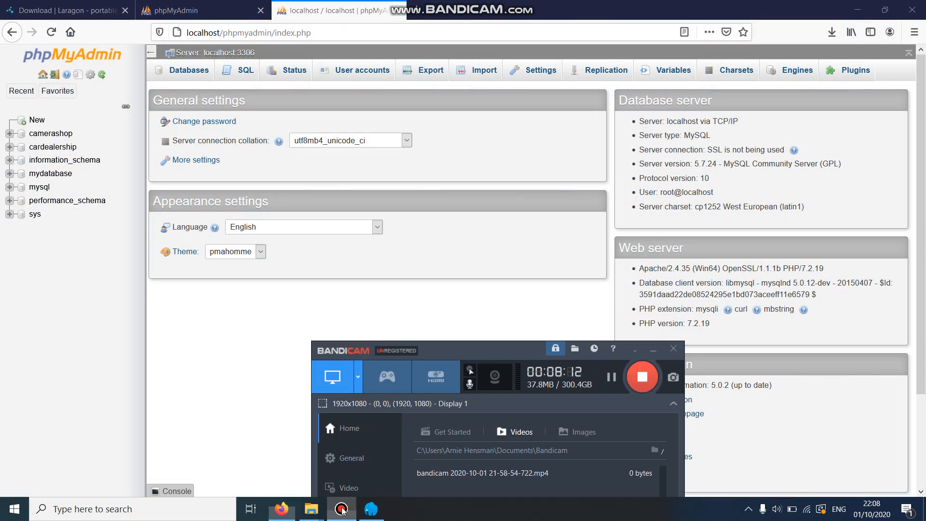